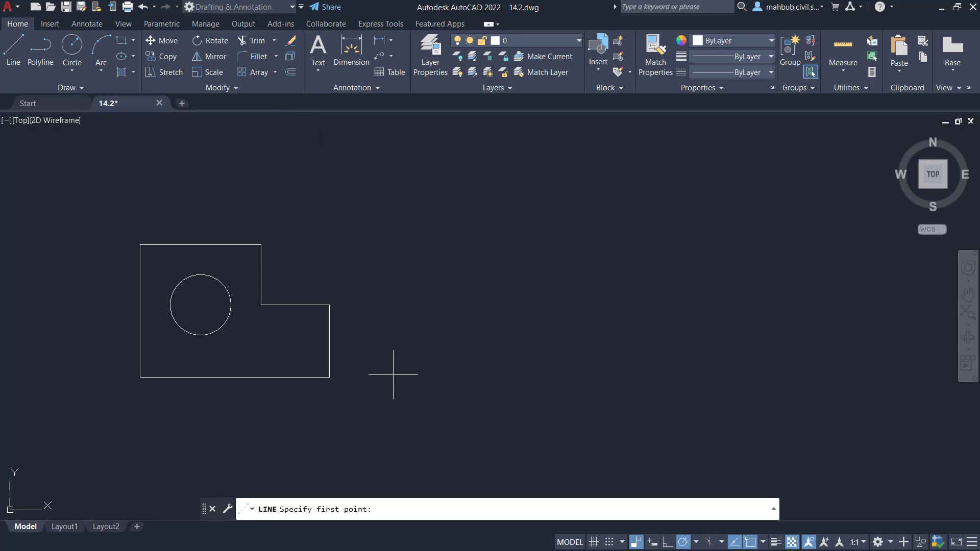
Step: Draw a closed L-shaped outline to the right of the existing part, with its lower ledge about 33 units wide
click(393, 375)
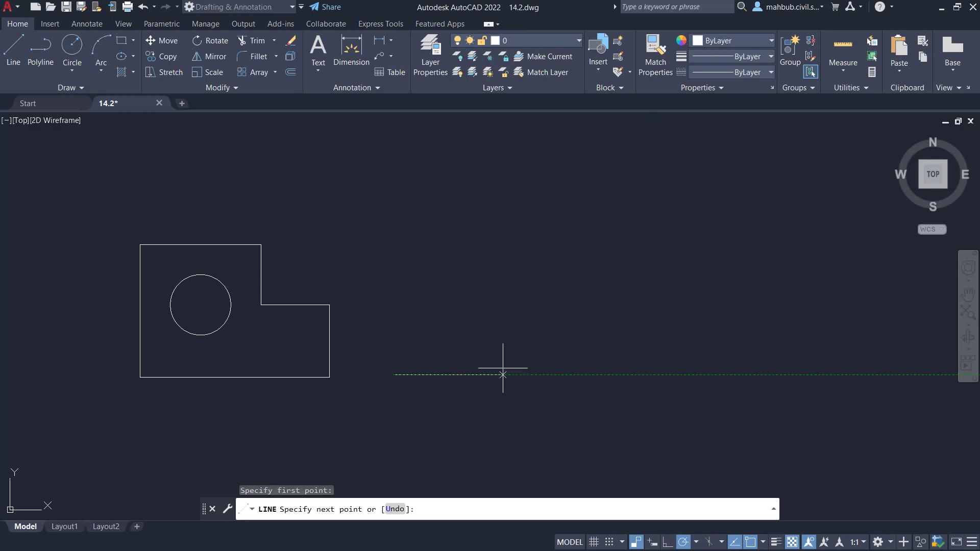
click(542, 375)
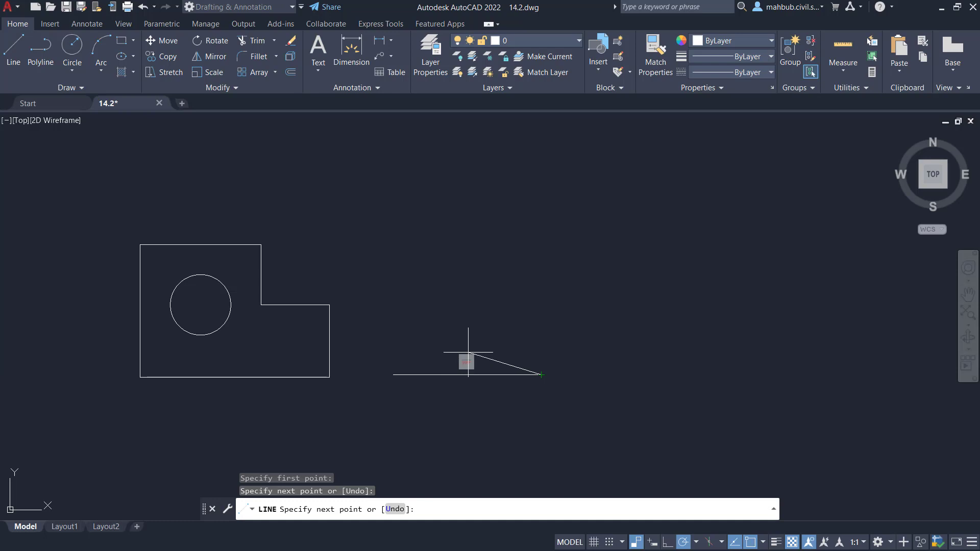
click(541, 303)
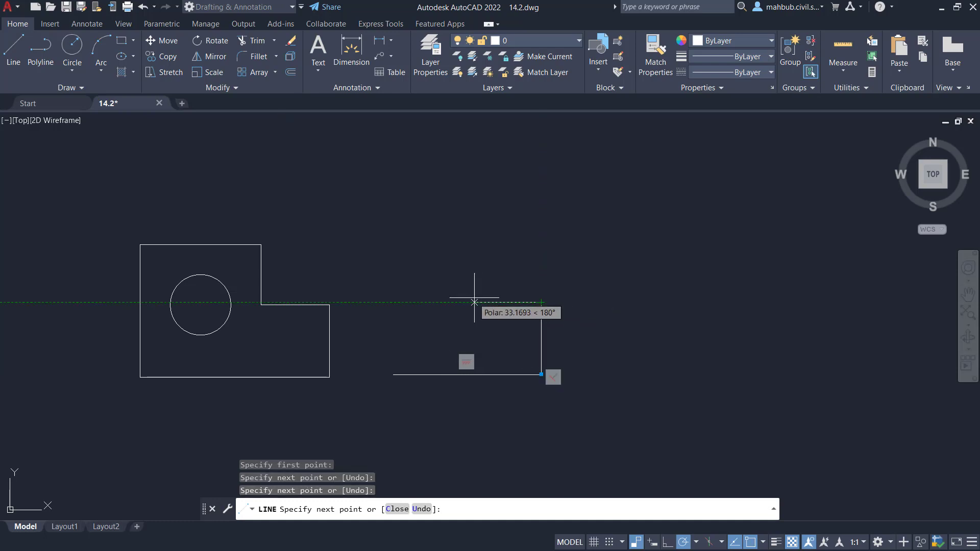
click(475, 302)
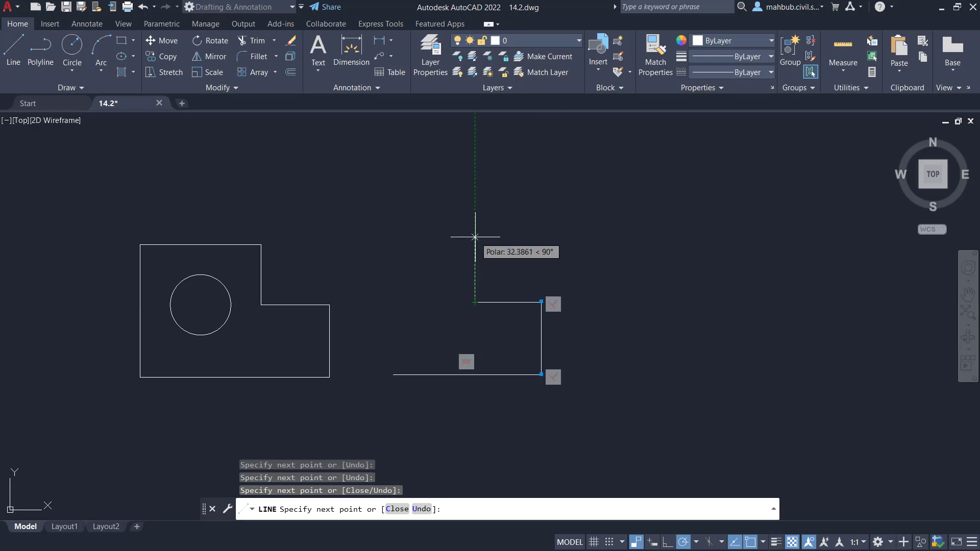
click(475, 242)
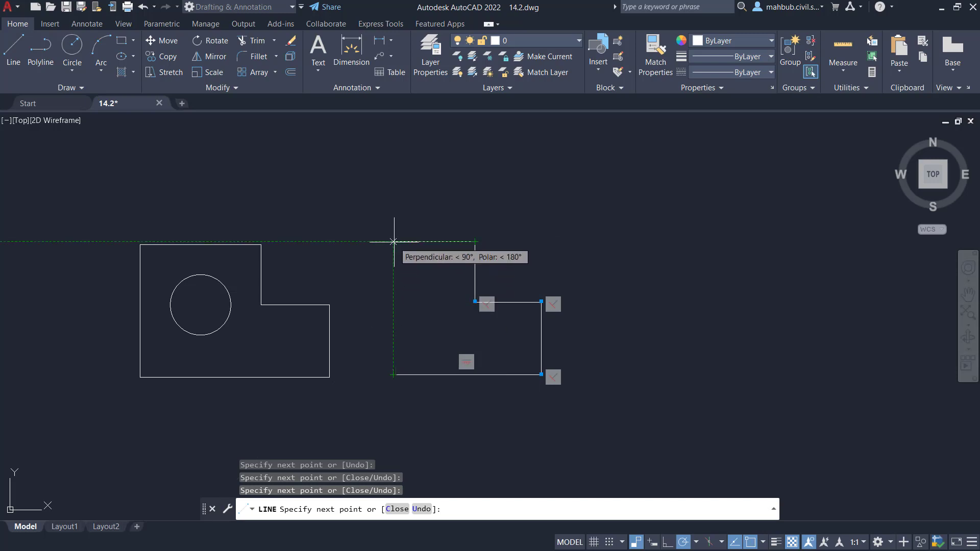
click(394, 242)
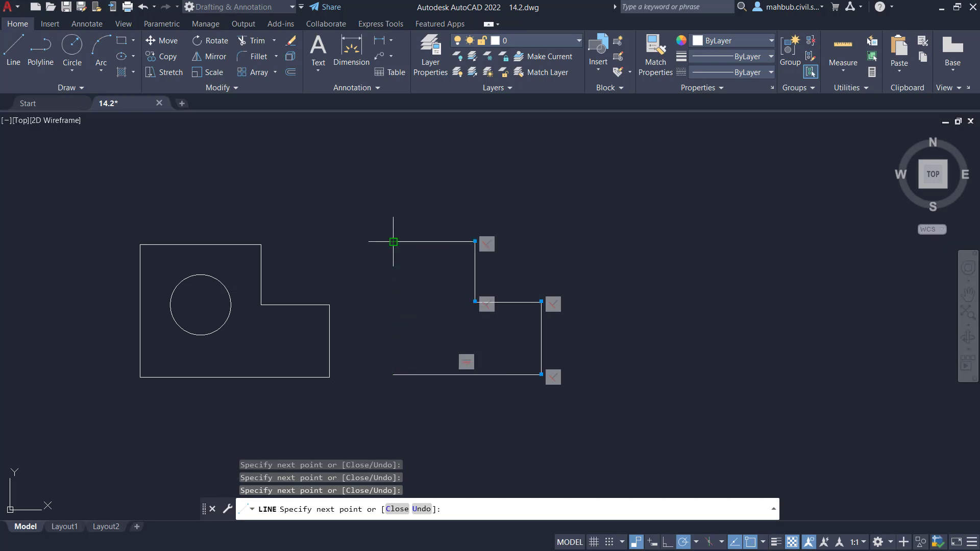
click(393, 375)
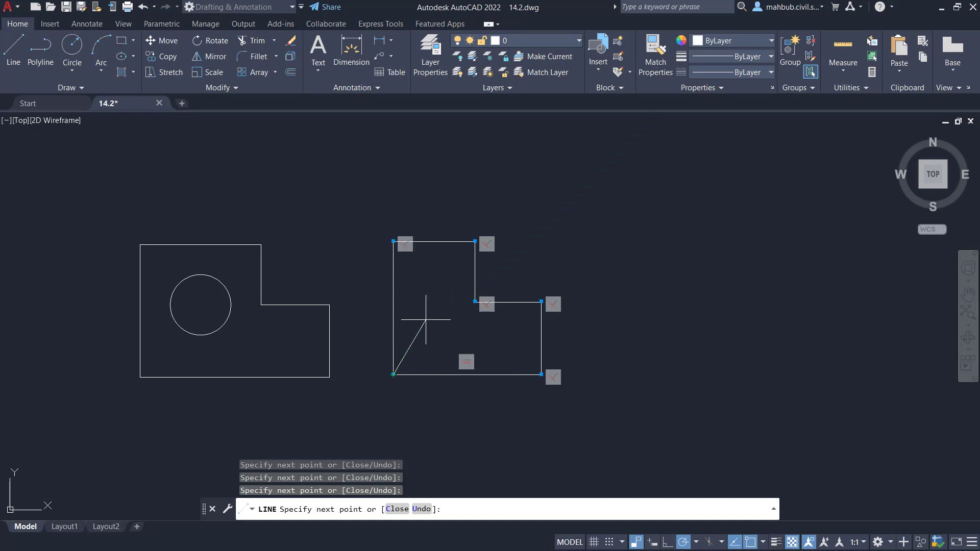
right_click(425, 320)
click(433, 327)
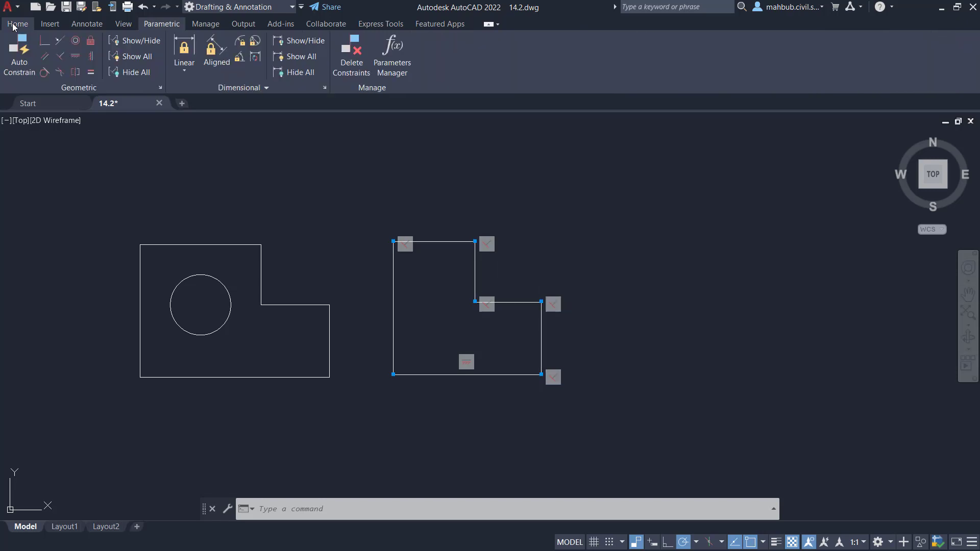
Step: Draw a circle inside the taller portion of the new L-shaped outline, clear of its edges
click(16, 24)
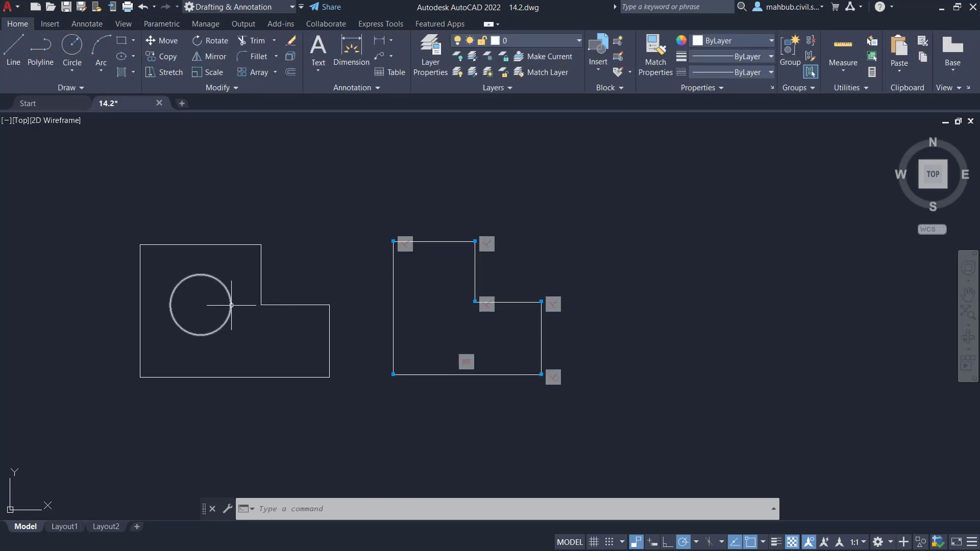
click(67, 54)
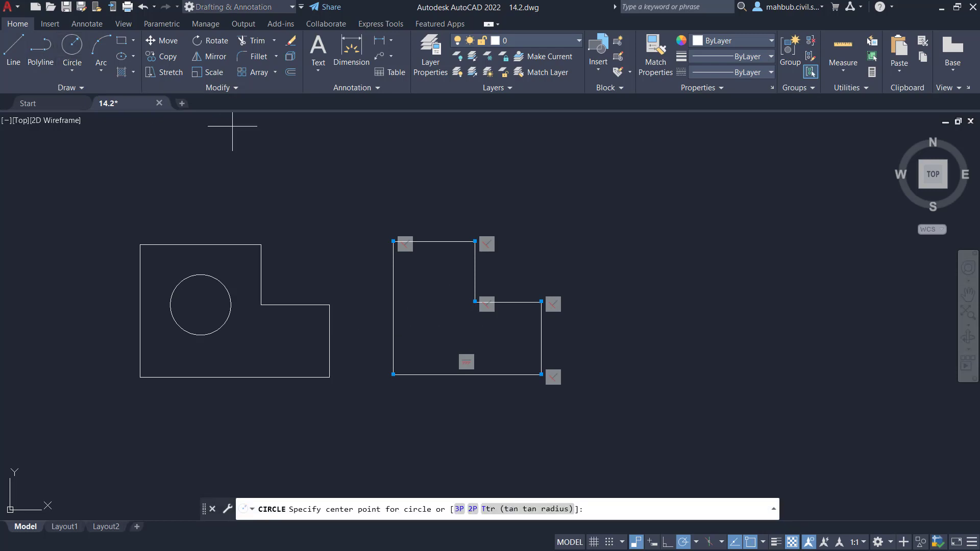
click(434, 303)
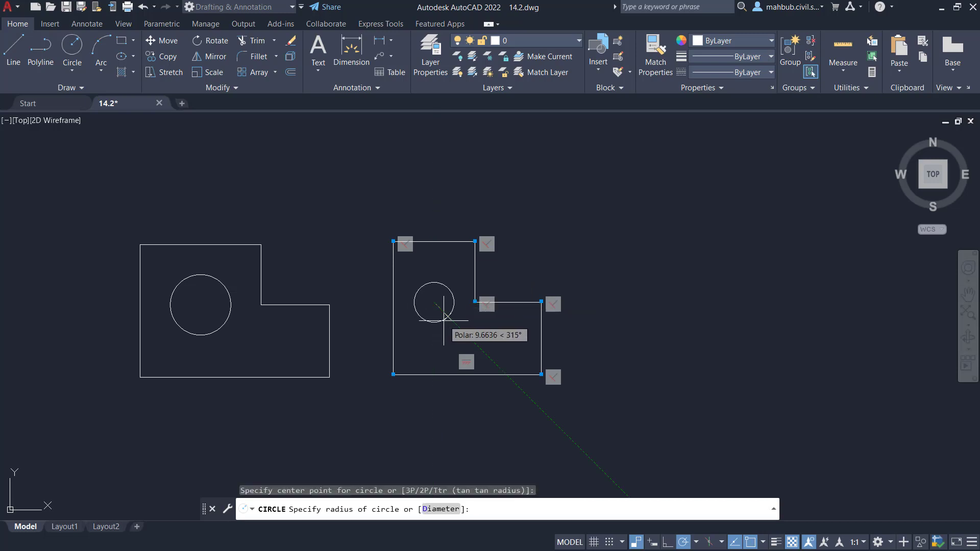
click(460, 306)
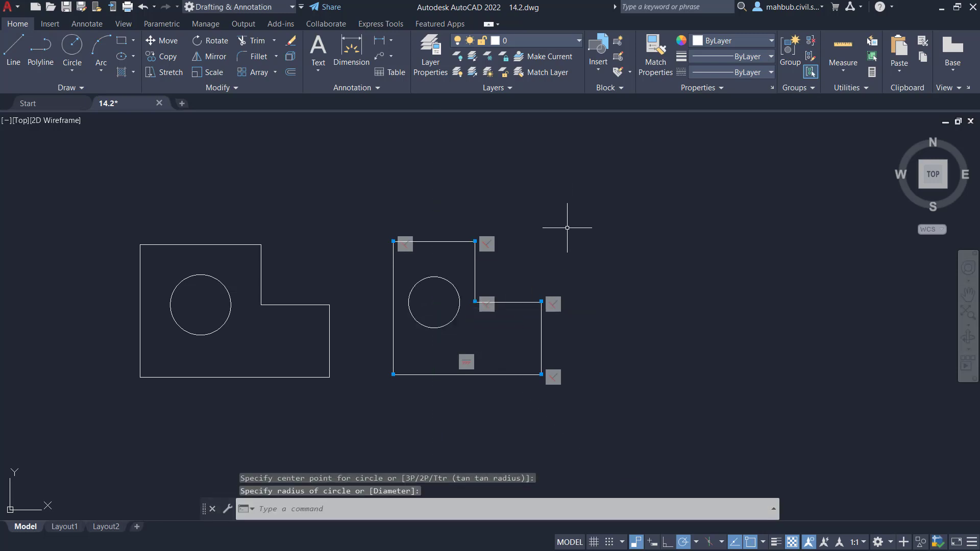
key(Escape)
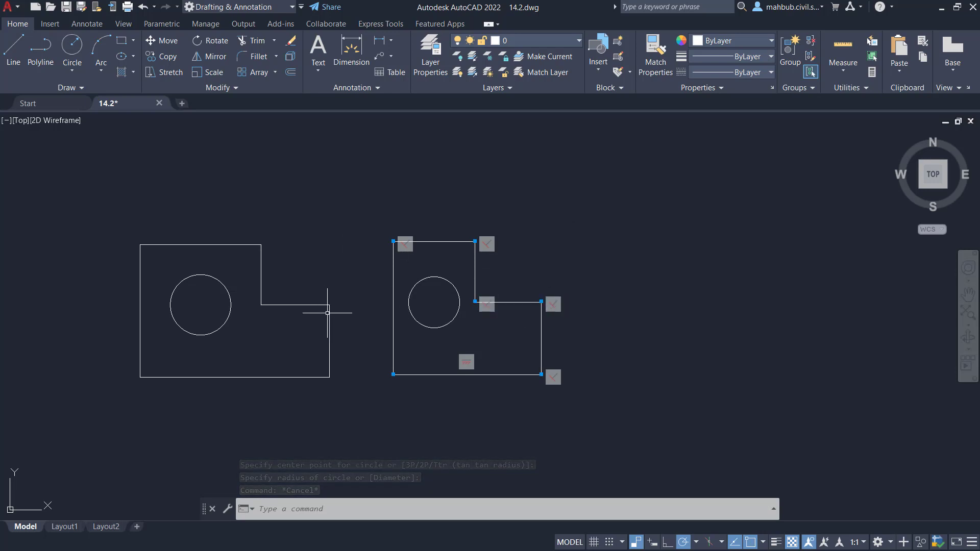
Step: Draw a single horizontal line to the right of the second outline, level with its base
mouse_move(328, 312)
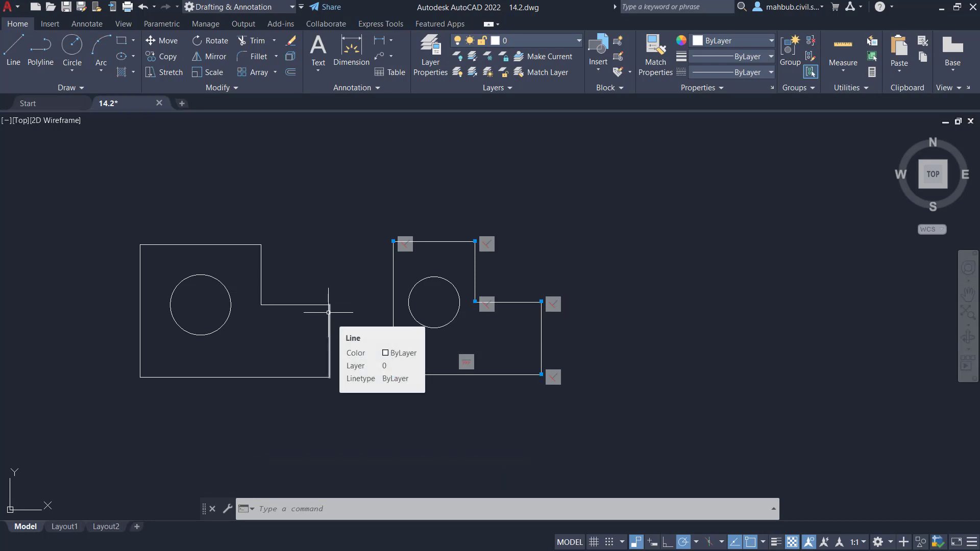
click(14, 51)
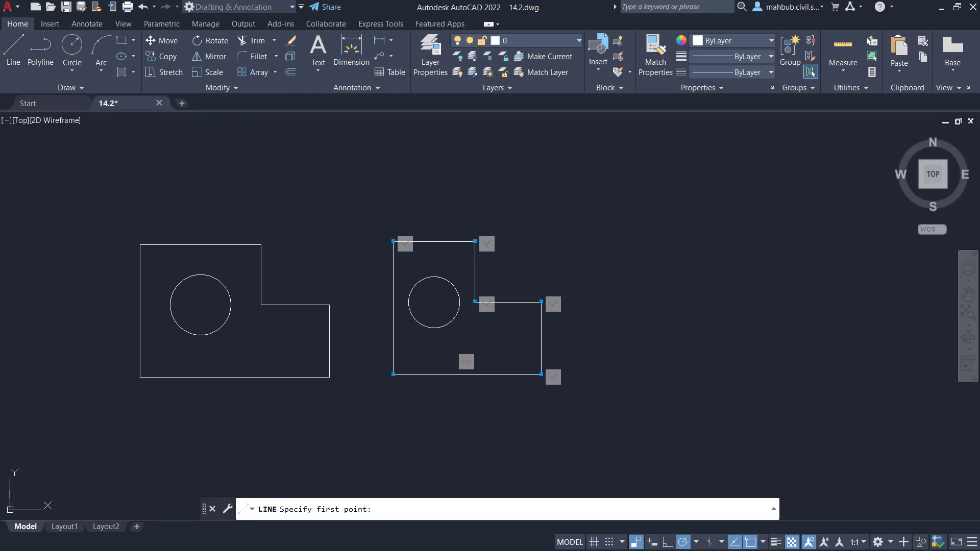
click(624, 372)
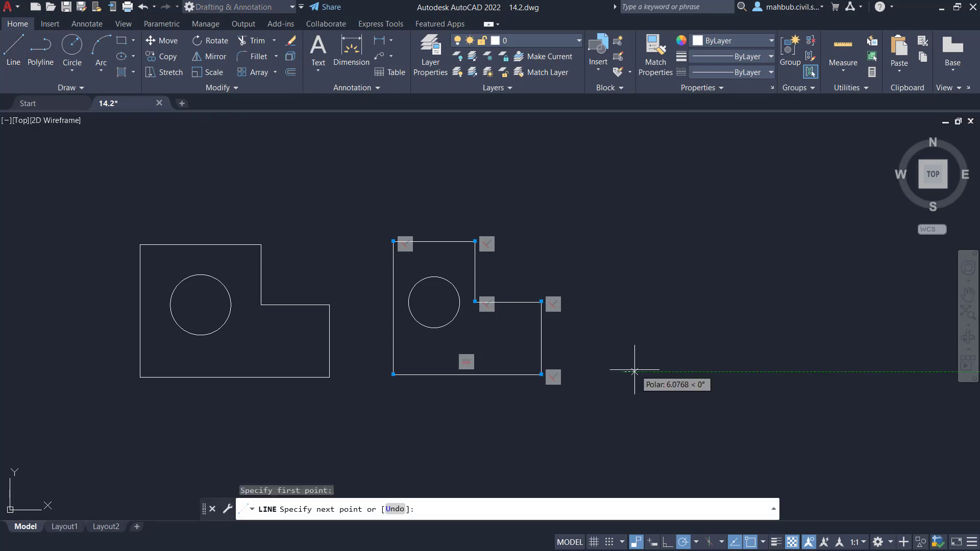
click(758, 373)
key(Escape)
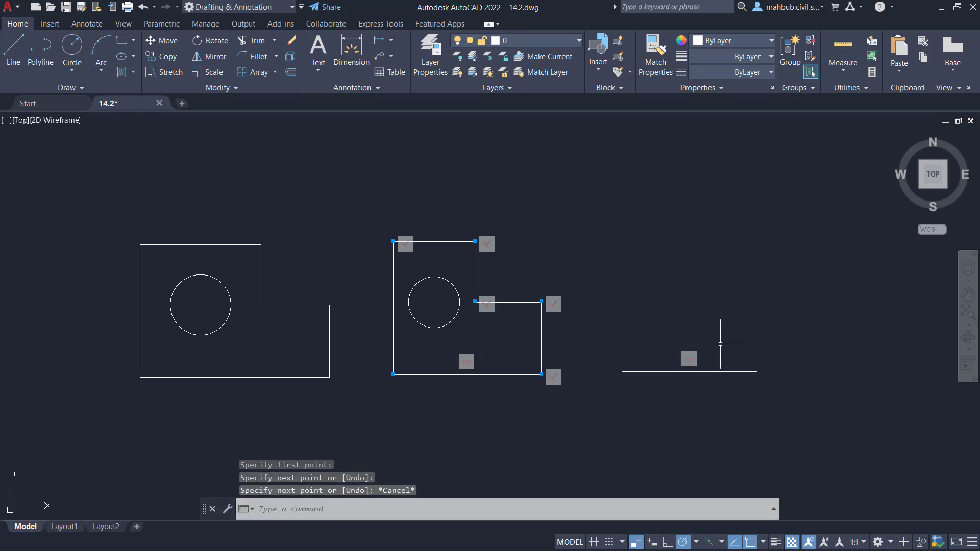
Step: Stretch the constrained line by its right endpoint, first up and inward, then outward to lengthen the line
click(703, 372)
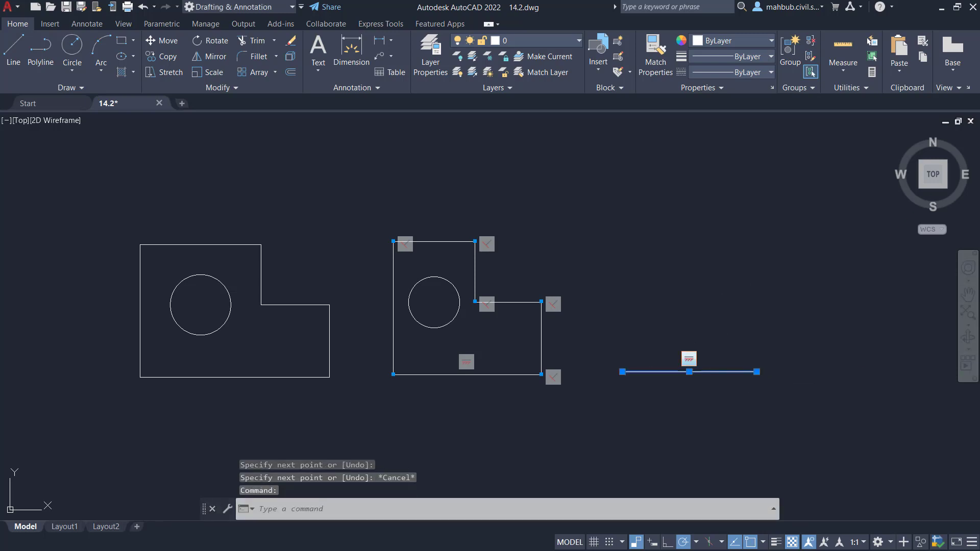
click(757, 372)
click(720, 266)
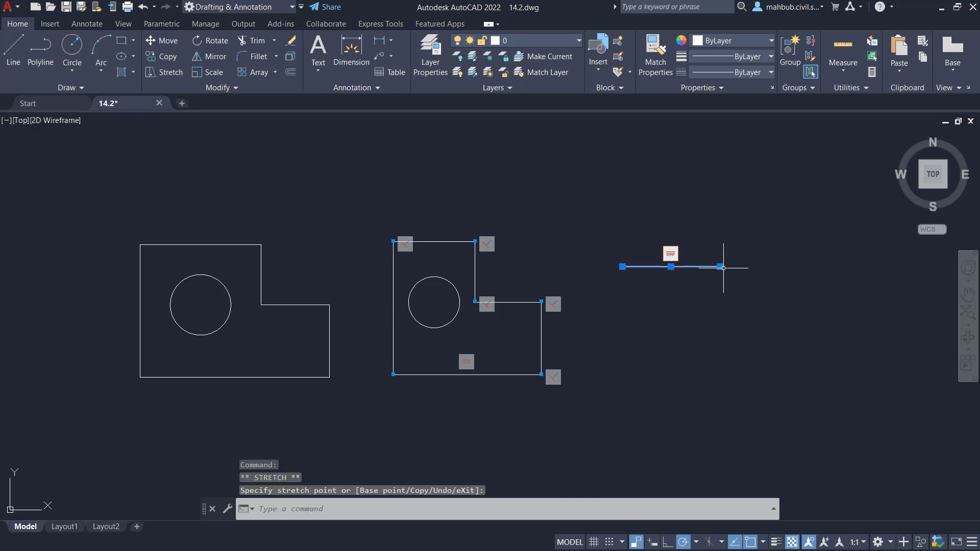
click(720, 266)
click(788, 266)
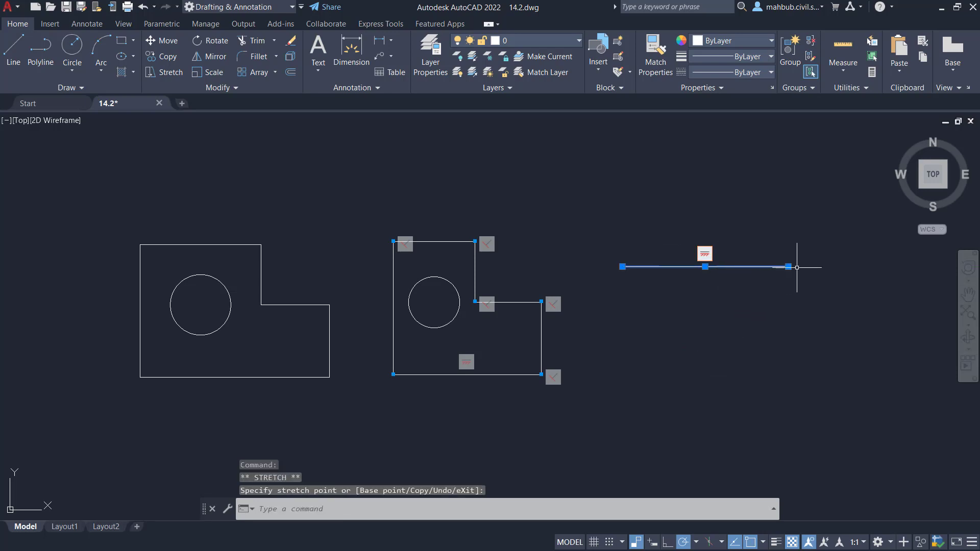
click(789, 267)
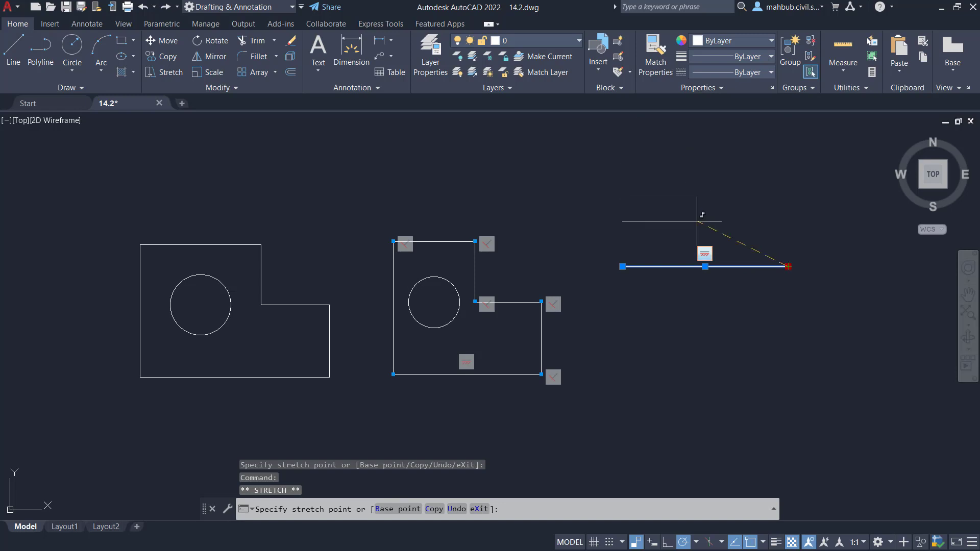
key(Escape)
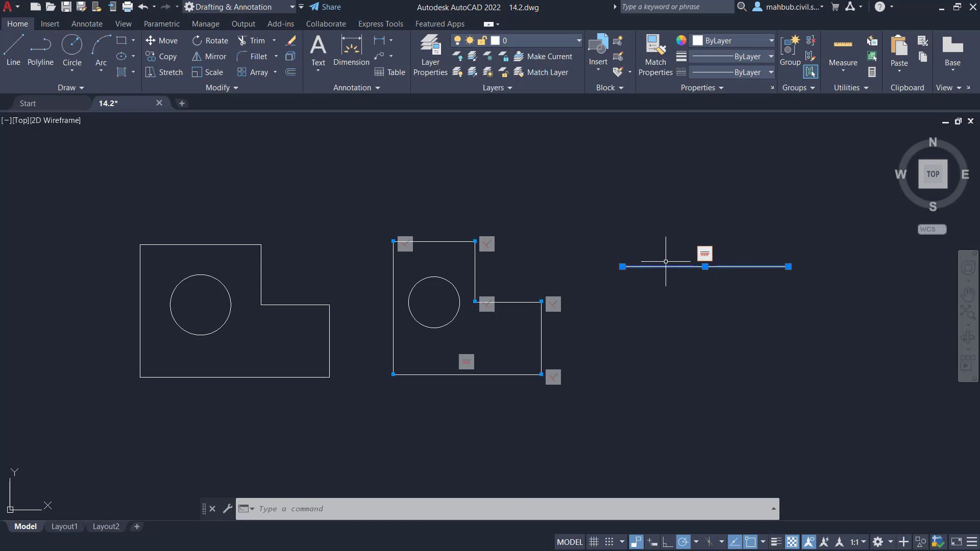
key(Escape)
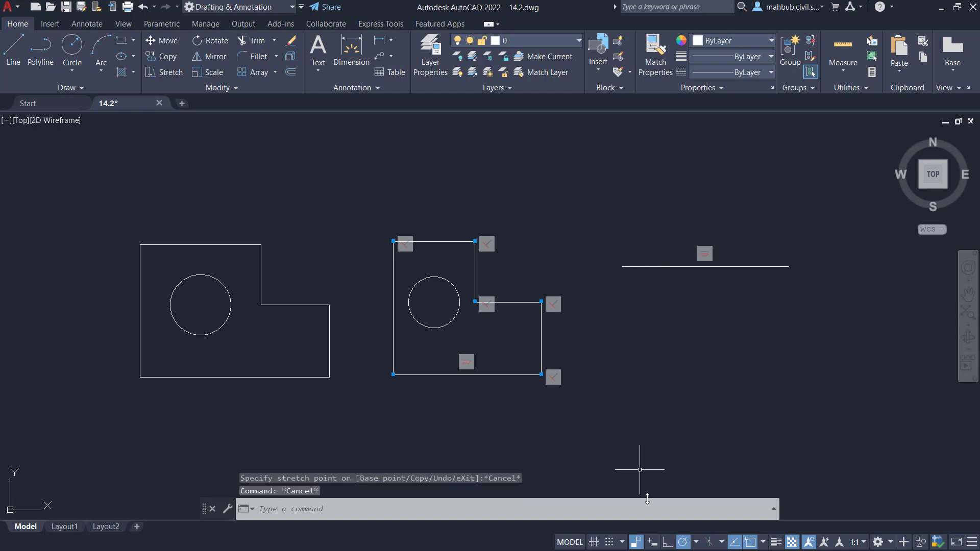
Step: Turn off Infer Constraints
click(636, 543)
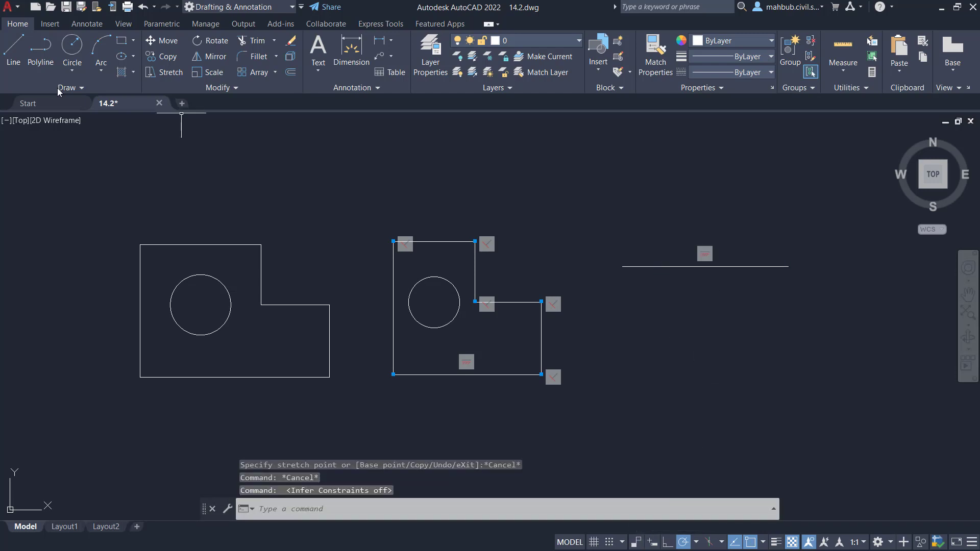
Step: Draw an unconstrained horizontal line below the constrained line beside the second outline
click(14, 51)
click(636, 370)
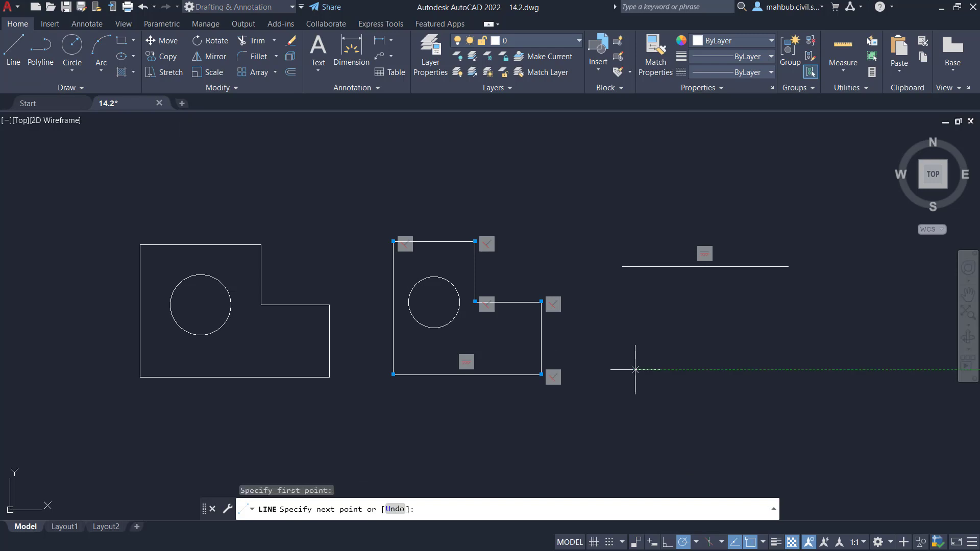
click(816, 369)
key(Escape)
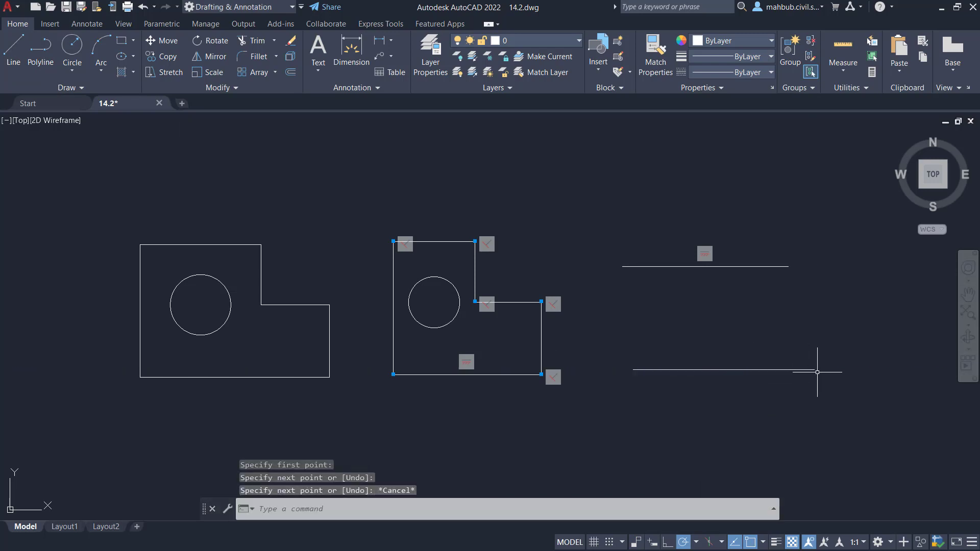
Step: Stretch the unconstrained line's right endpoint upward to make it diagonal, then bring it back level as a shorter horizontal line
click(812, 370)
click(815, 369)
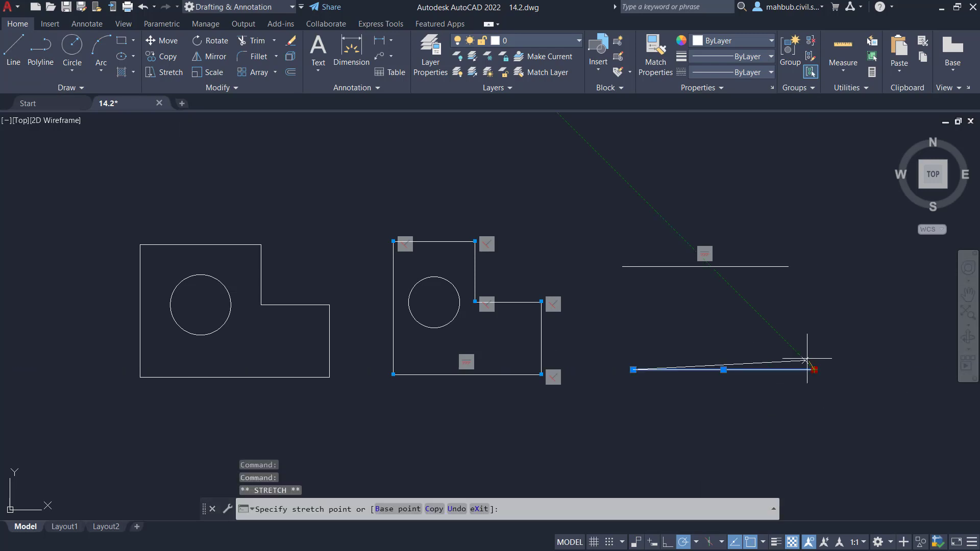
click(754, 309)
click(753, 308)
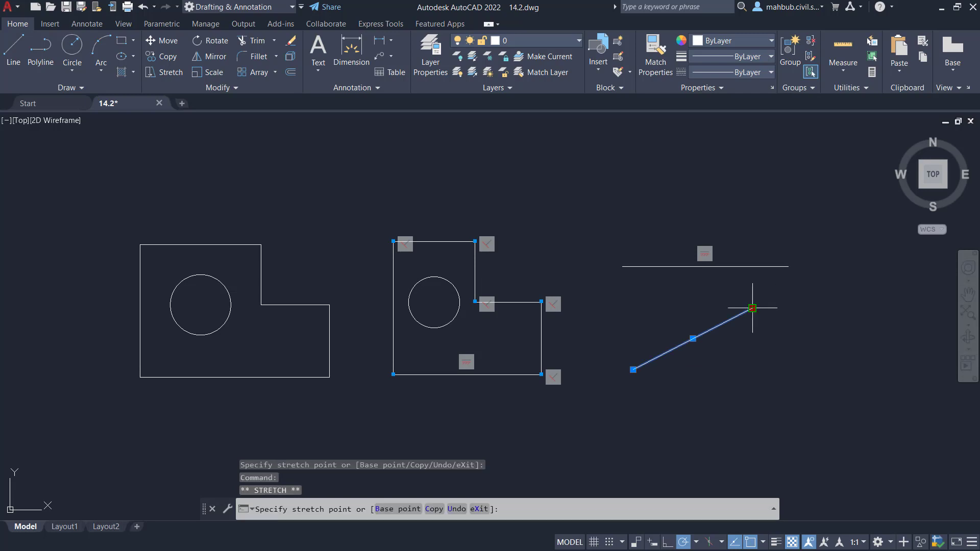
click(785, 370)
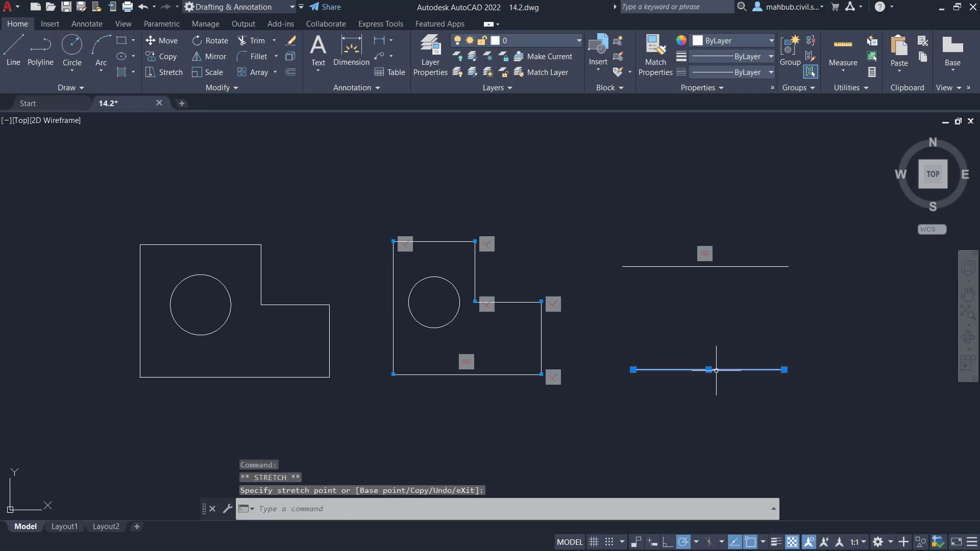
Step: Delete the unconstrained line and the constrained horizontal line above it
key(Delete)
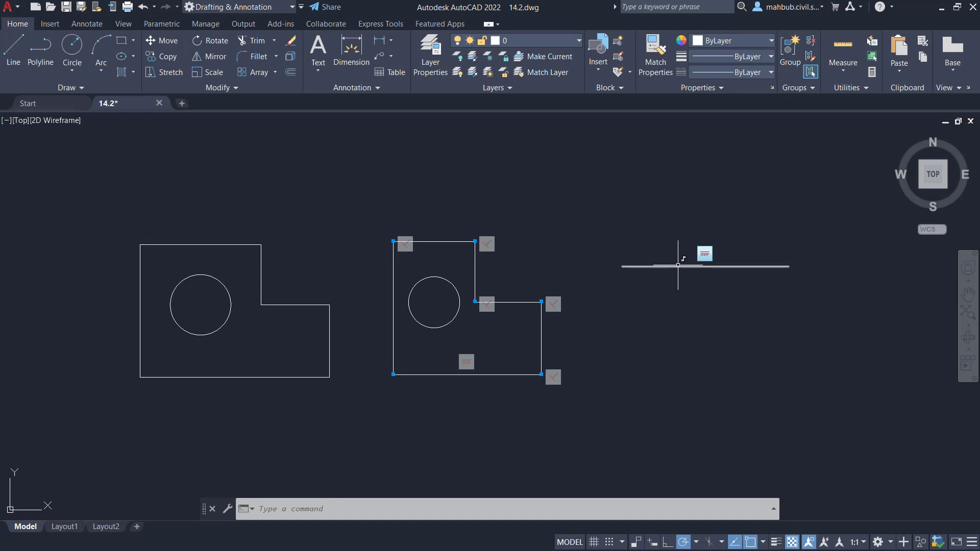
click(713, 267)
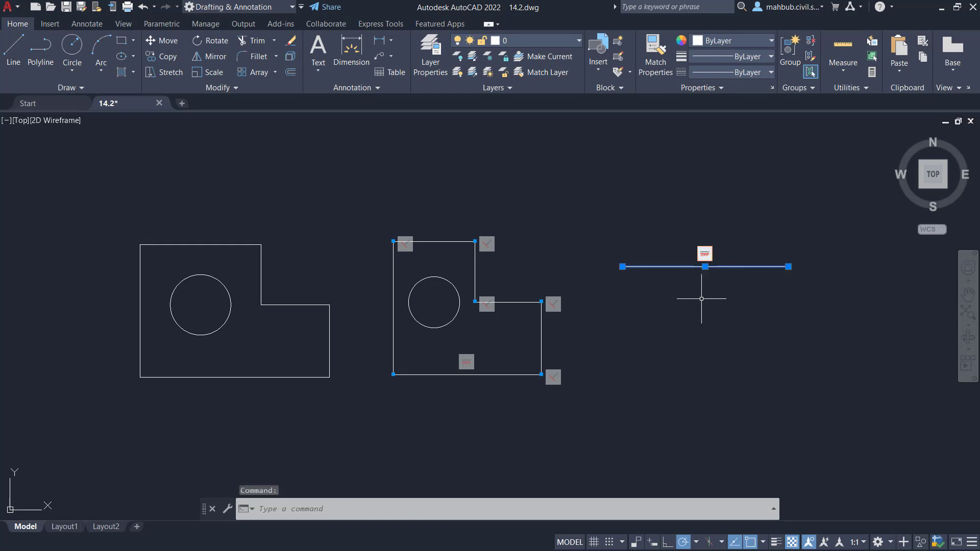
key(Delete)
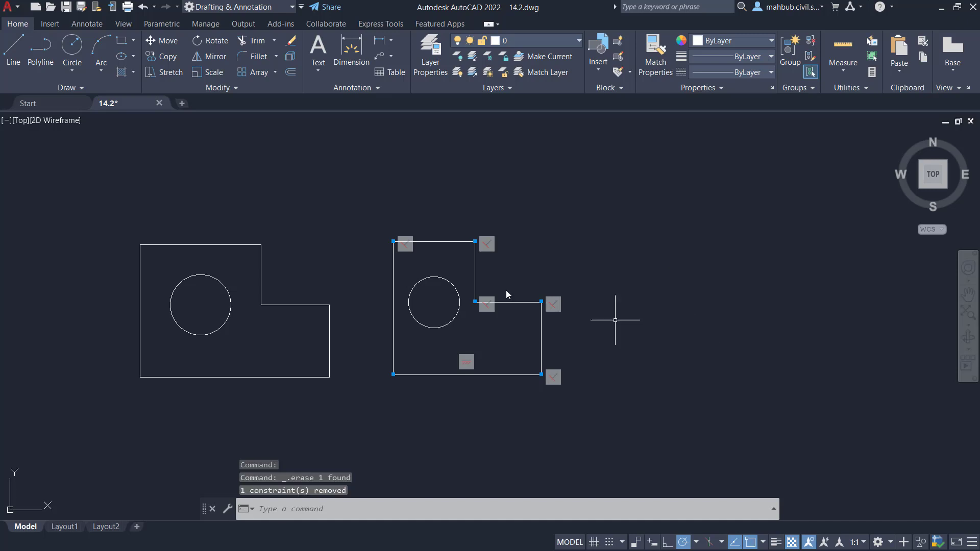
Step: Draw an unconstrained horizontal line beside the second outline with a connected vertical line rising from its right end
click(13, 49)
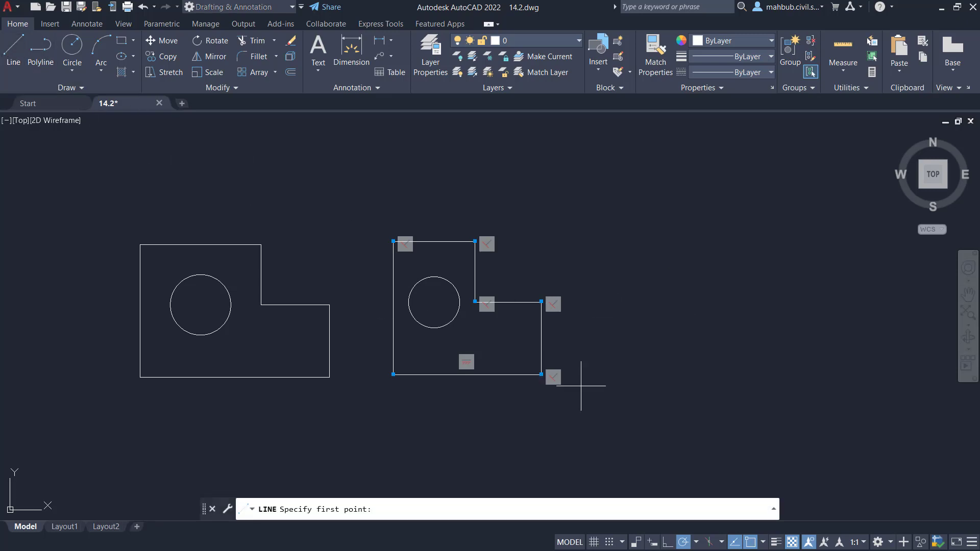
click(661, 367)
click(791, 367)
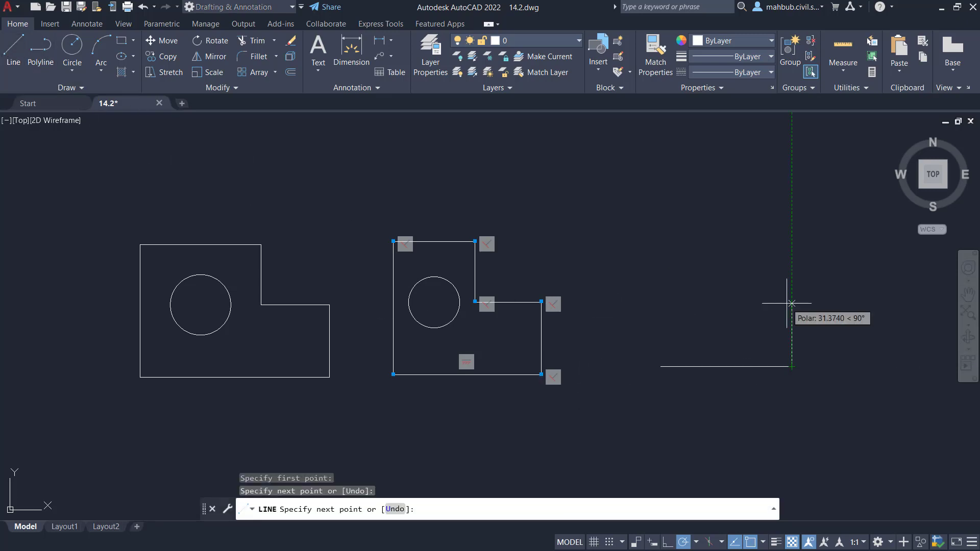
click(792, 253)
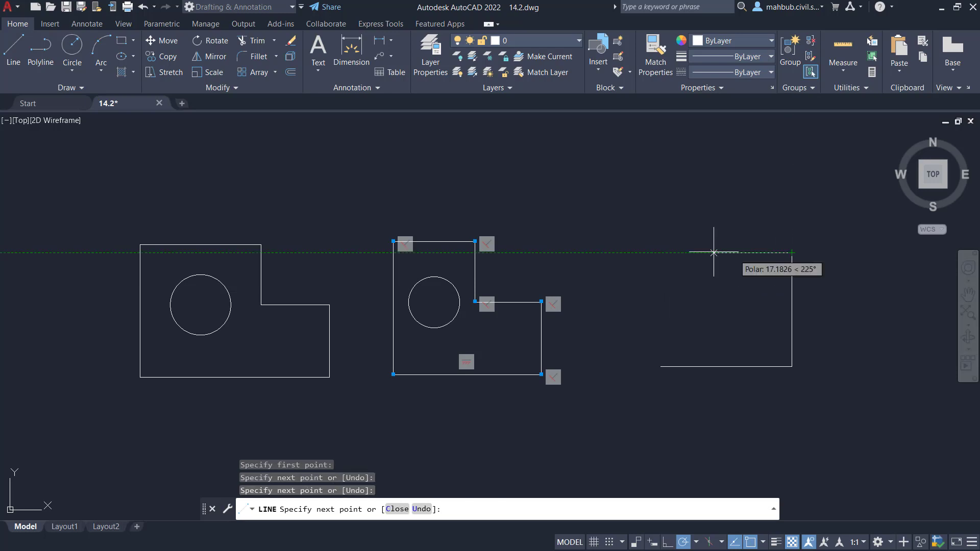
key(Escape)
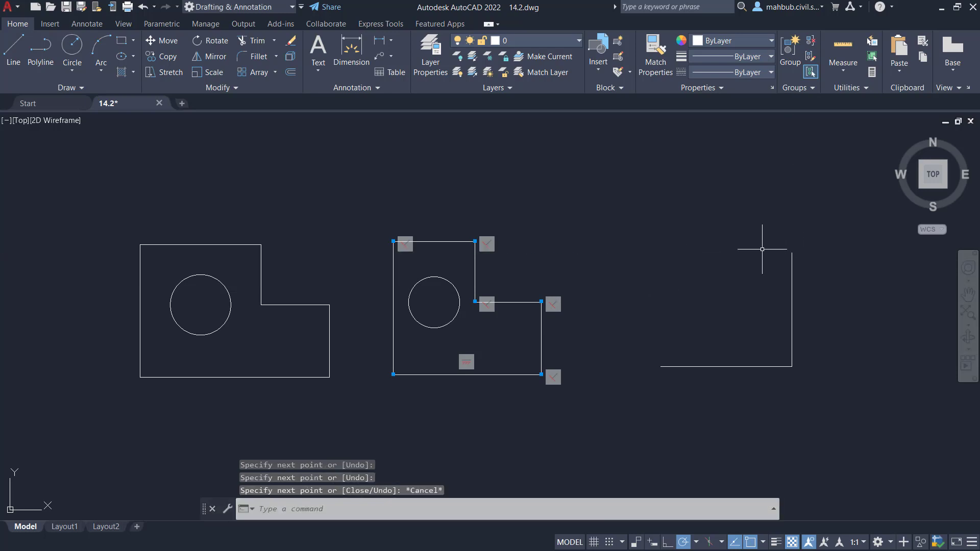
Step: Turn on Infer Constraints and check the existing horizontal line beside the second outline by selecting and deselecting it
click(639, 542)
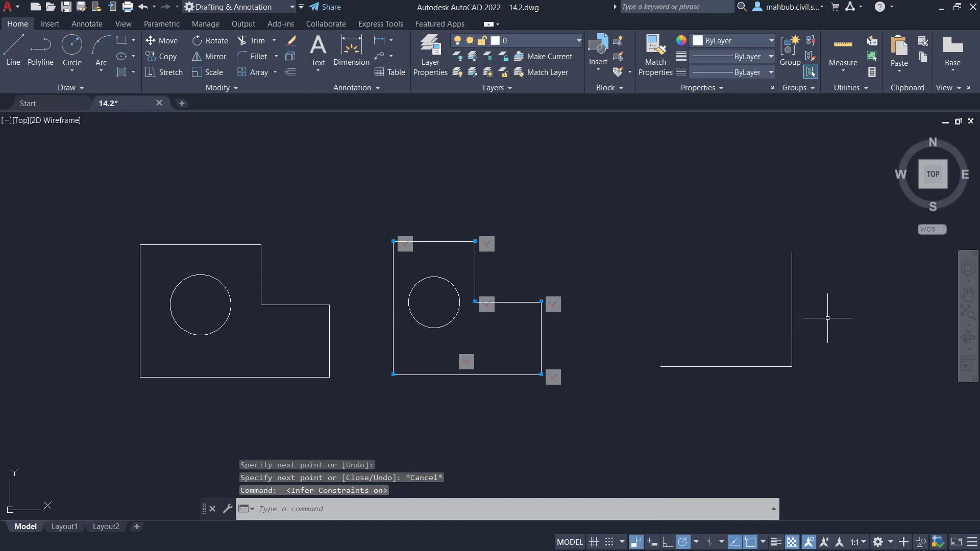
click(726, 367)
key(Escape)
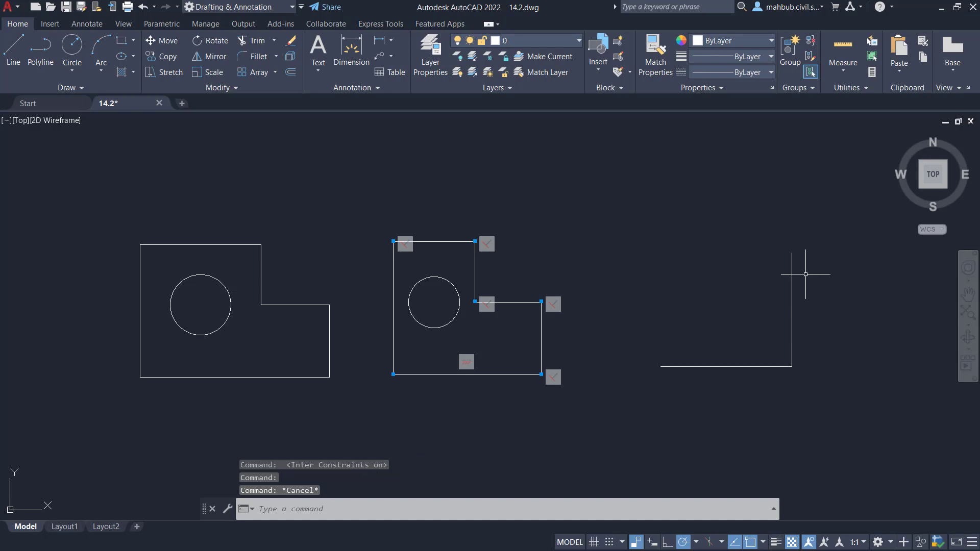
Step: Delete the two unconstrained lines beside the second outline
click(806, 223)
click(627, 444)
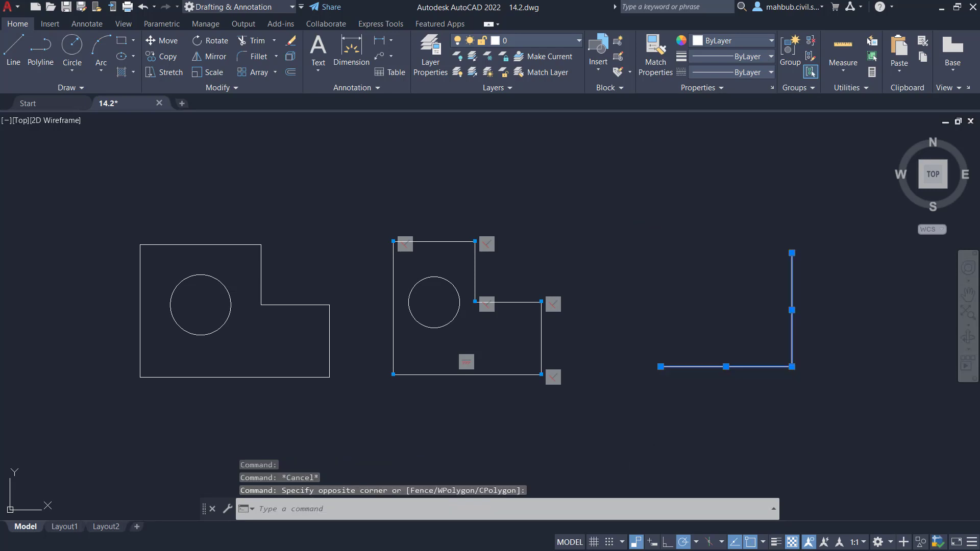
key(Delete)
Step: With Infer Constraints on, draw a horizontal line about 58 units long beside the second outline and a vertical line up from its right end
click(14, 48)
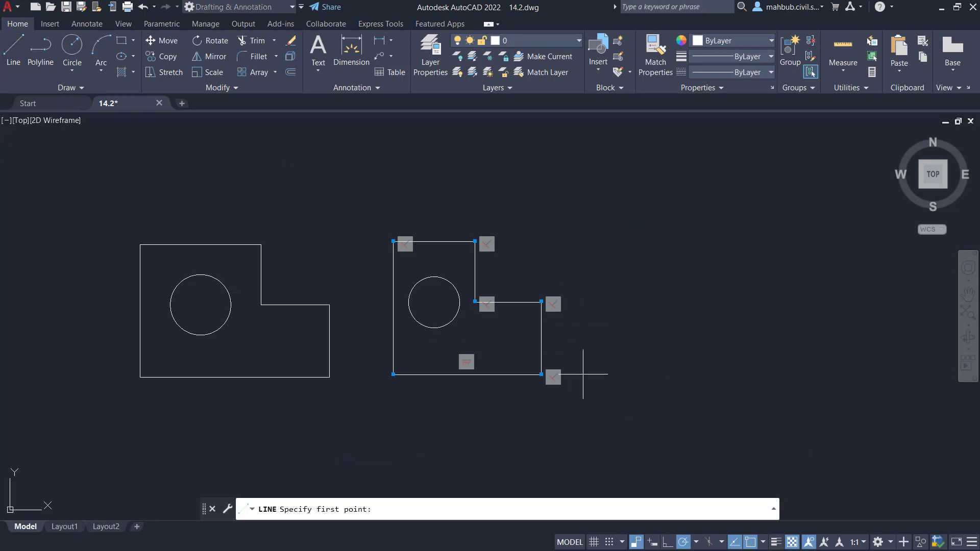
click(634, 374)
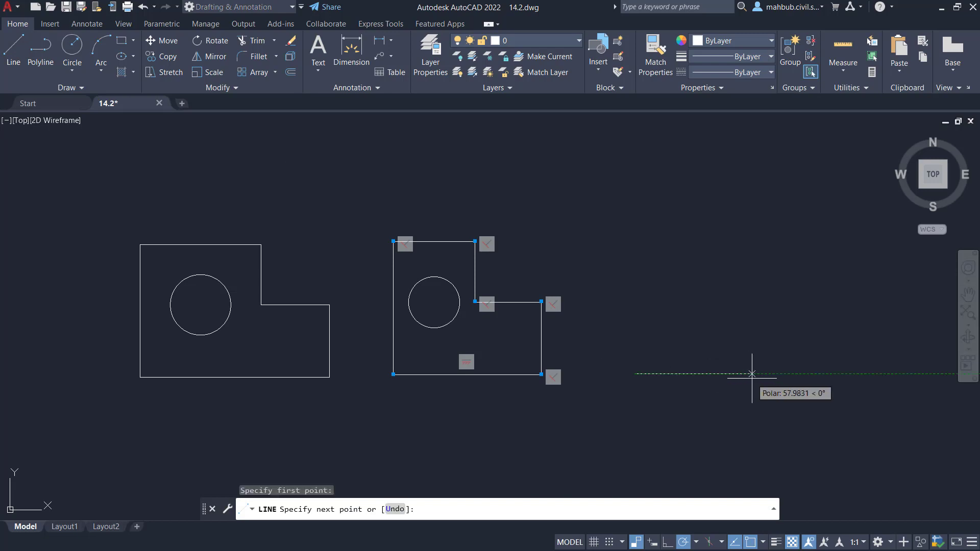
click(752, 373)
click(752, 261)
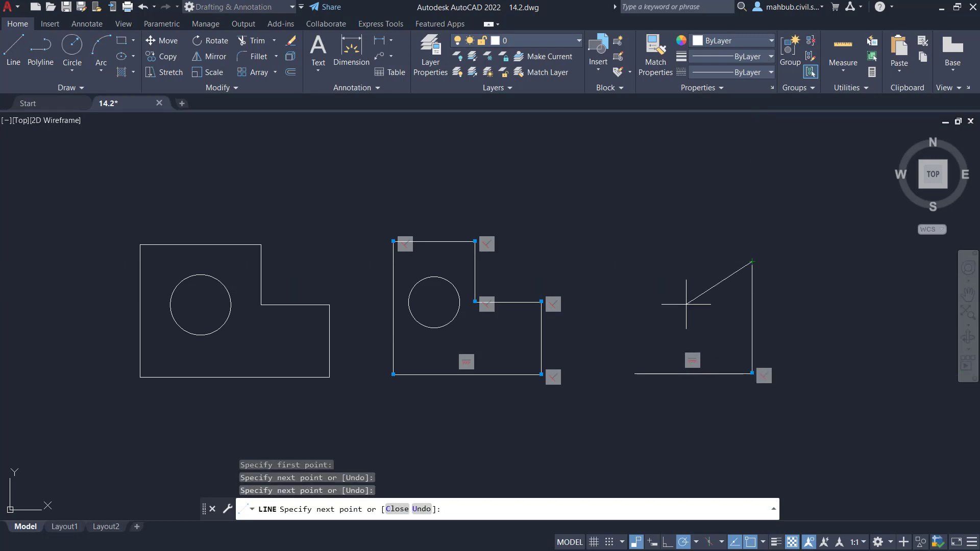
key(Escape)
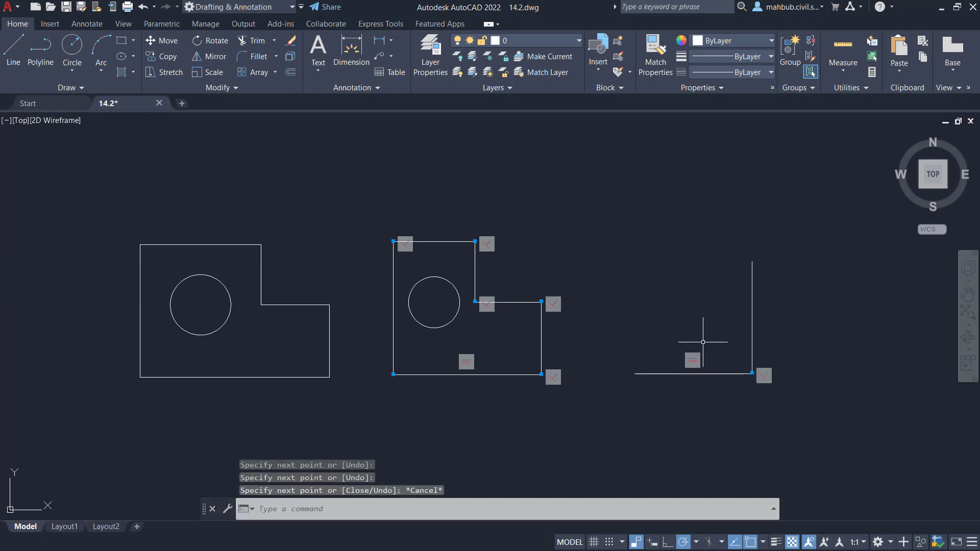
Step: Try stretching the constrained vertical line by its upper endpoint and by its midpoint, cancelling both attempts
click(754, 333)
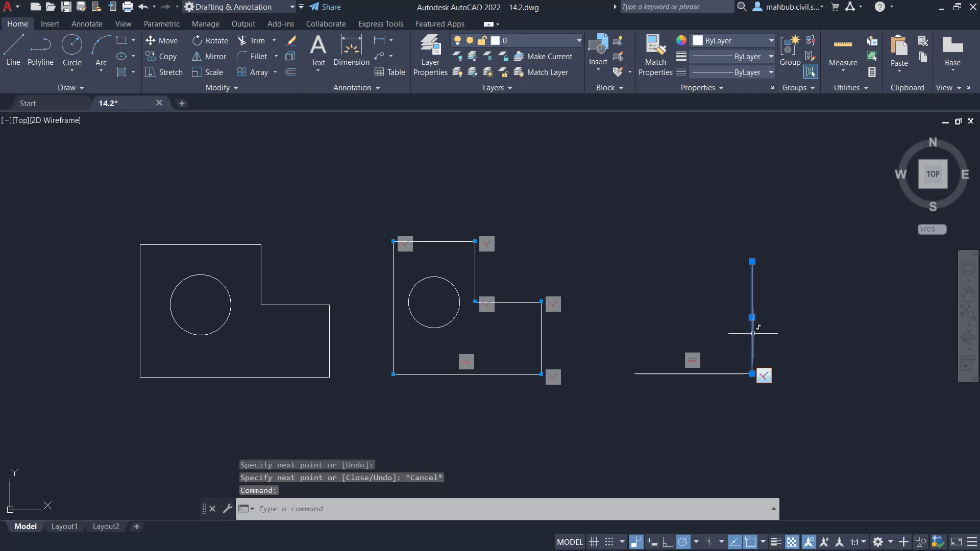
click(752, 261)
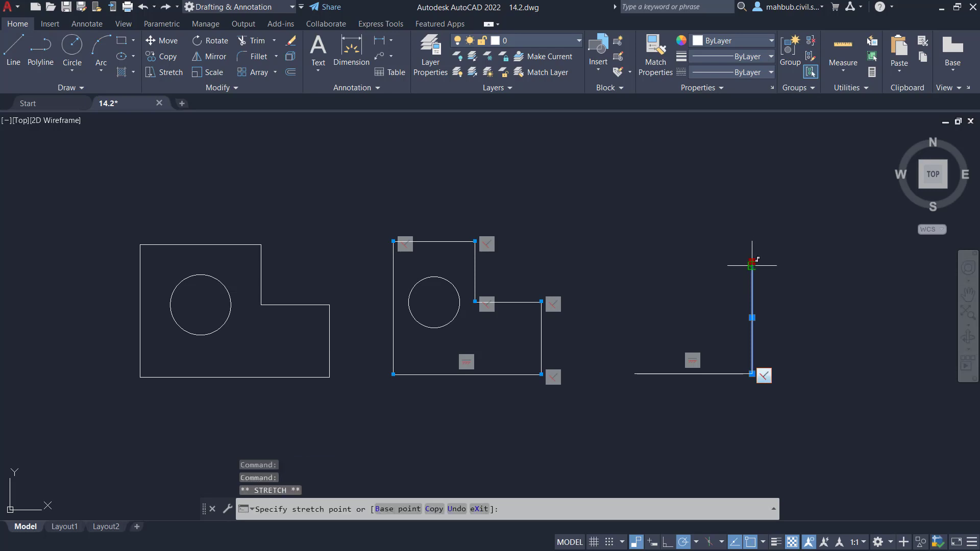
key(Escape)
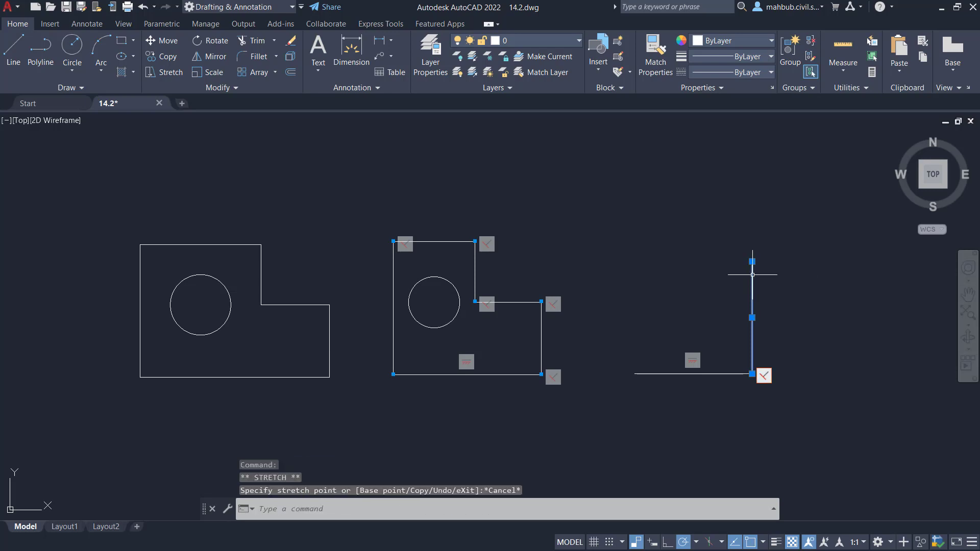
click(752, 317)
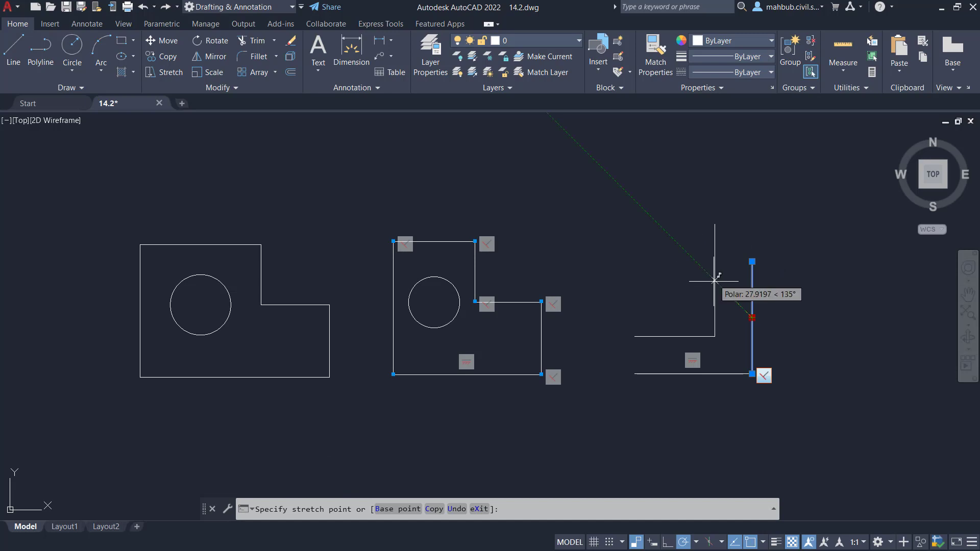
key(Escape)
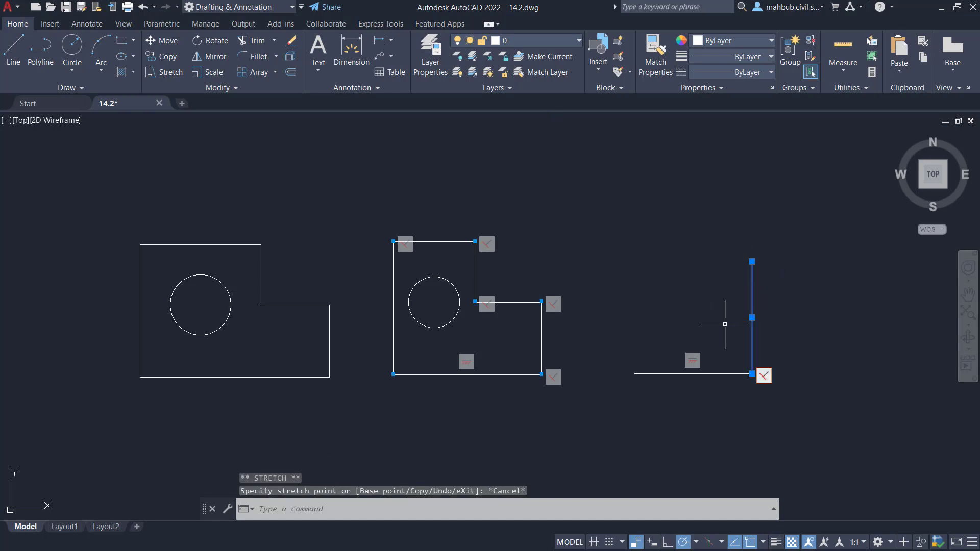
Step: Delete the constrained horizontal and vertical lines beside the second outline
click(800, 202)
click(621, 478)
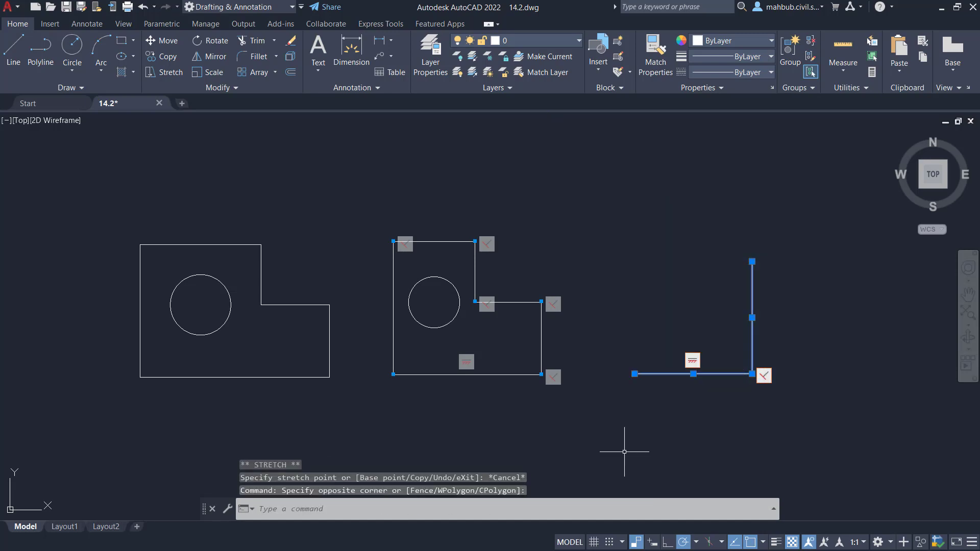
key(Delete)
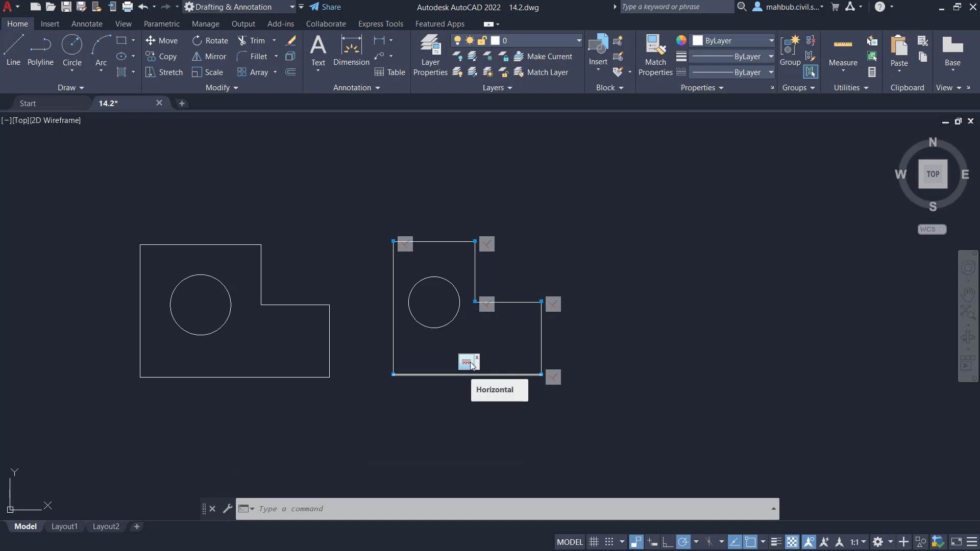
Step: Stretch the first outline's right edge upward and move it away from the shape, and undo both grip edits
click(331, 329)
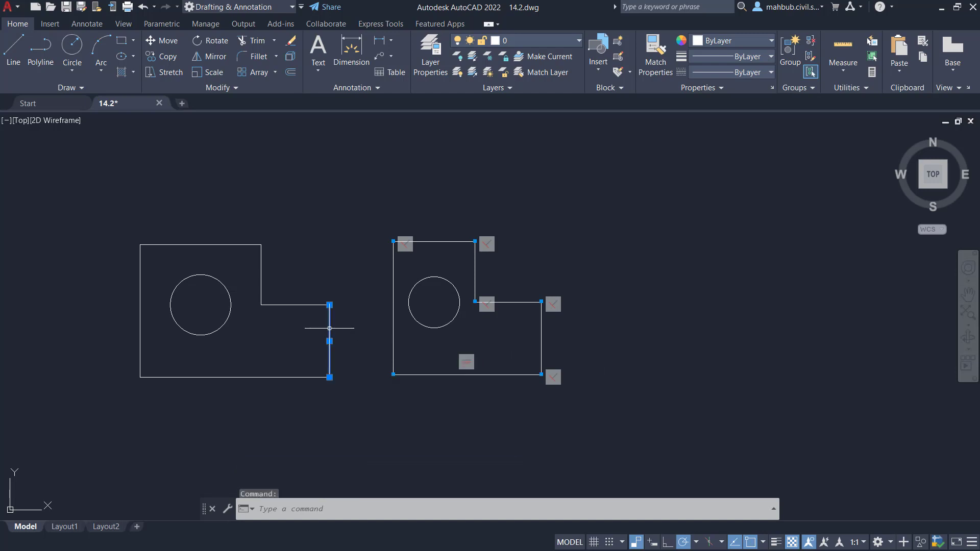
click(329, 305)
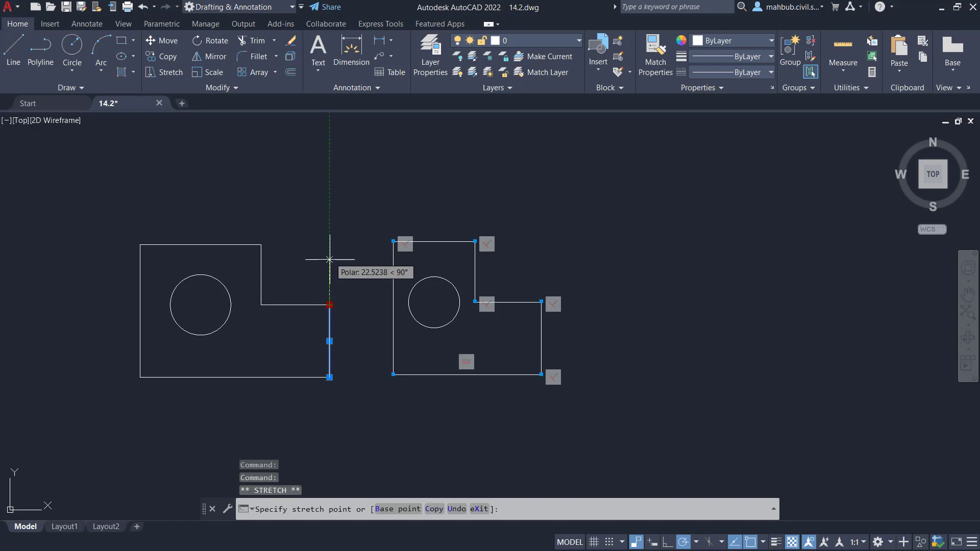
click(330, 253)
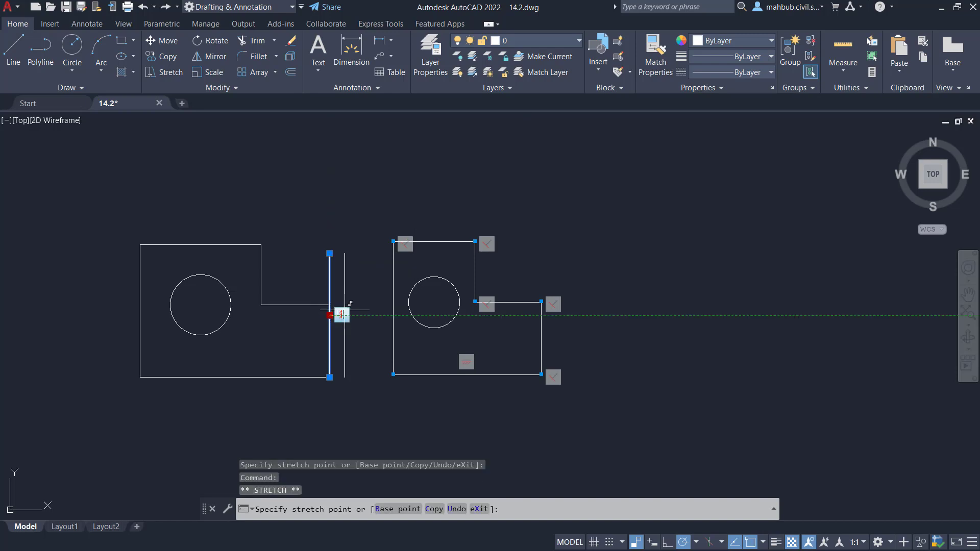
click(362, 315)
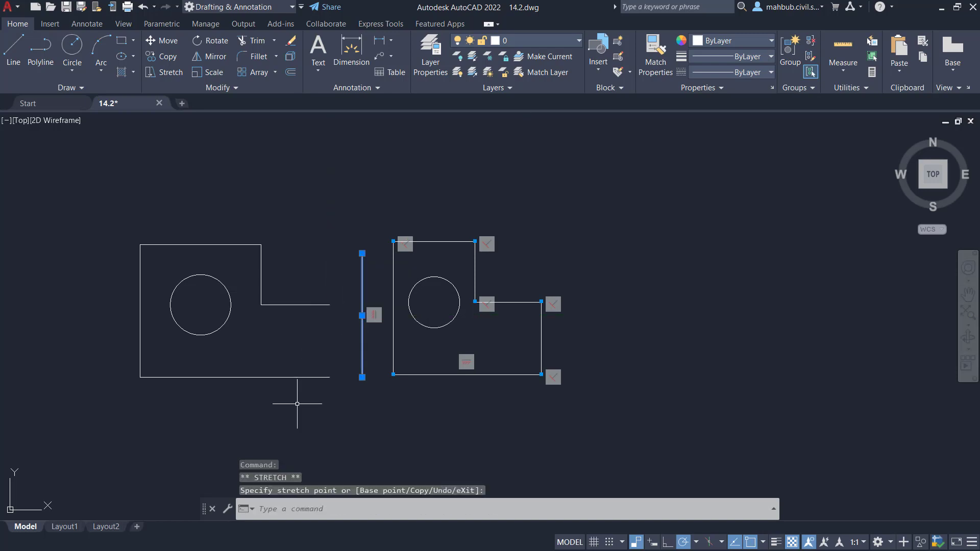
key(Escape)
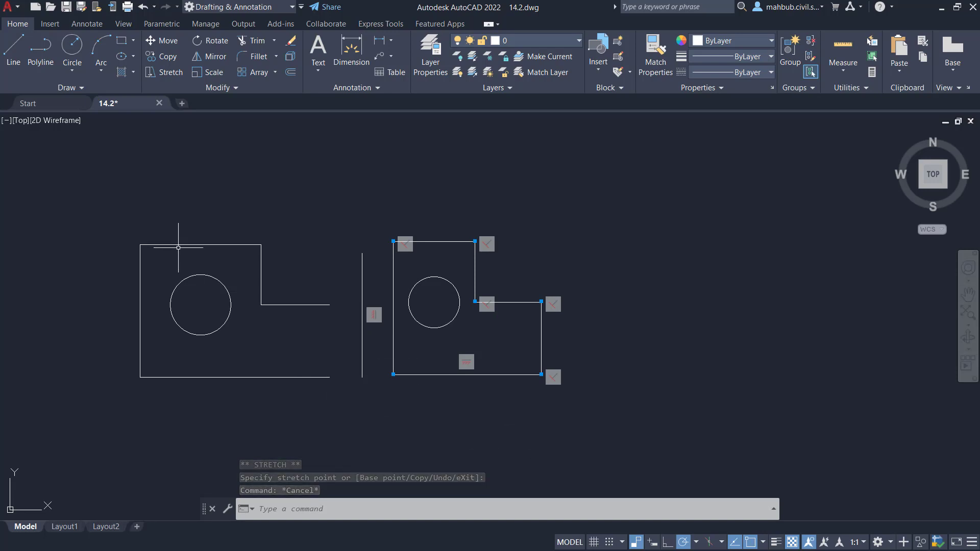
key(ctrl+z)
key(ctrl+z)
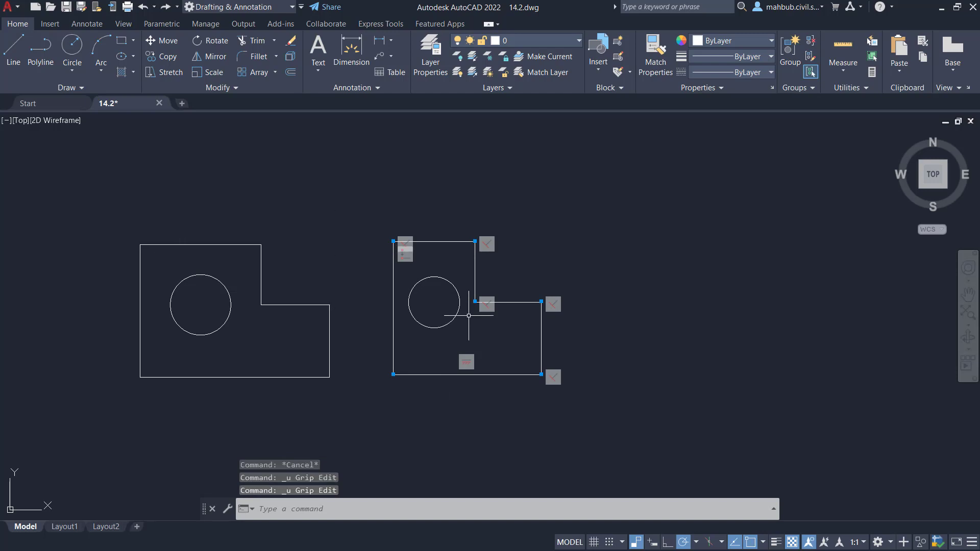
Step: Move the constrained second outline's rightmost vertical edge outward by its midpoint to widen the shape, and undo the stretch
click(540, 332)
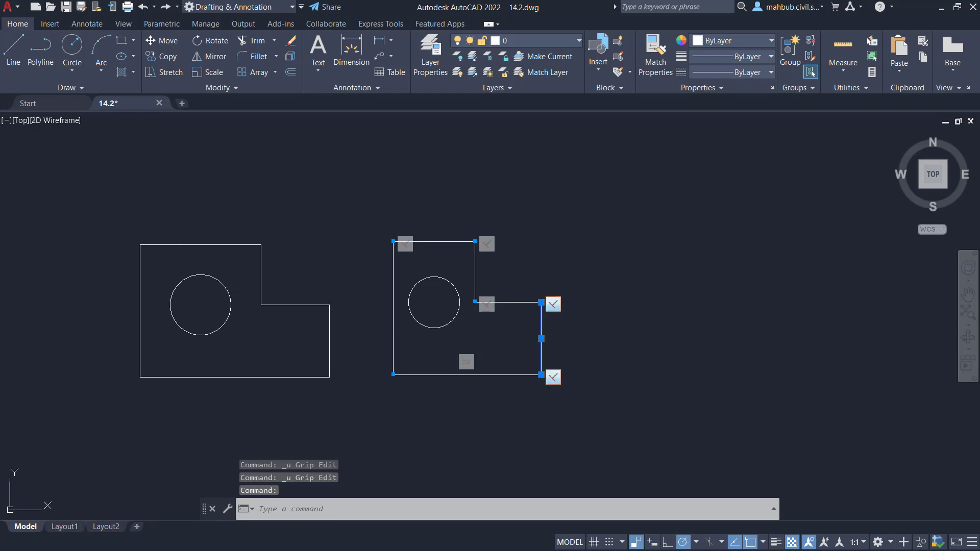
click(541, 338)
click(604, 339)
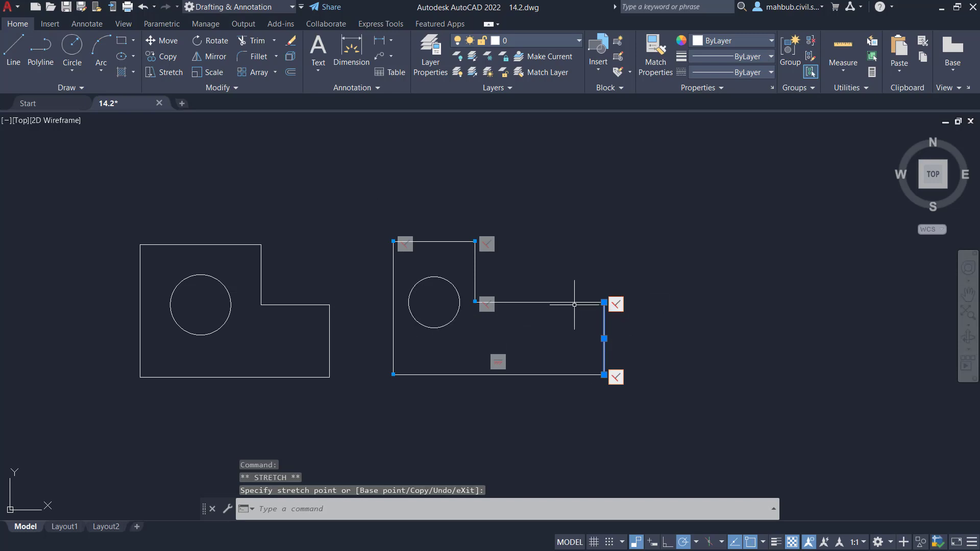
key(Escape)
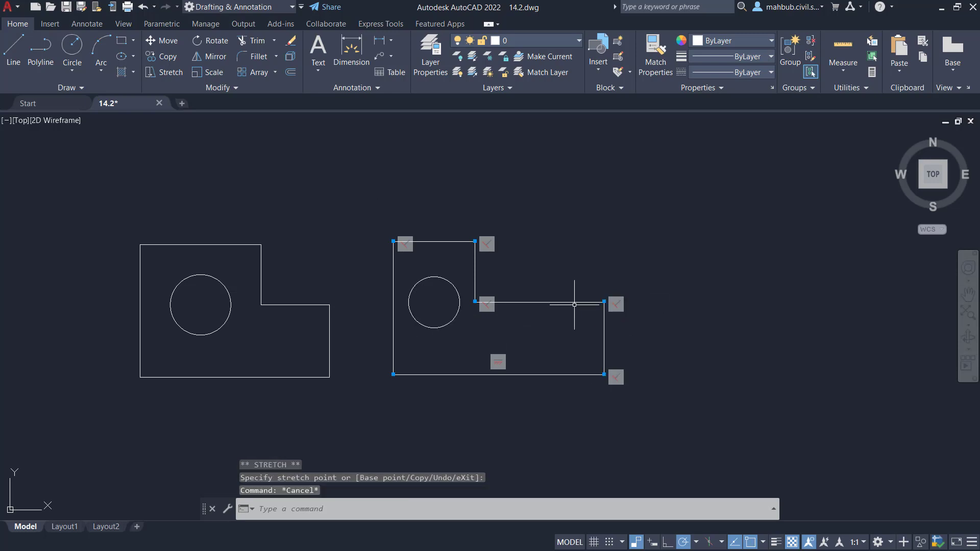
key(ctrl+z)
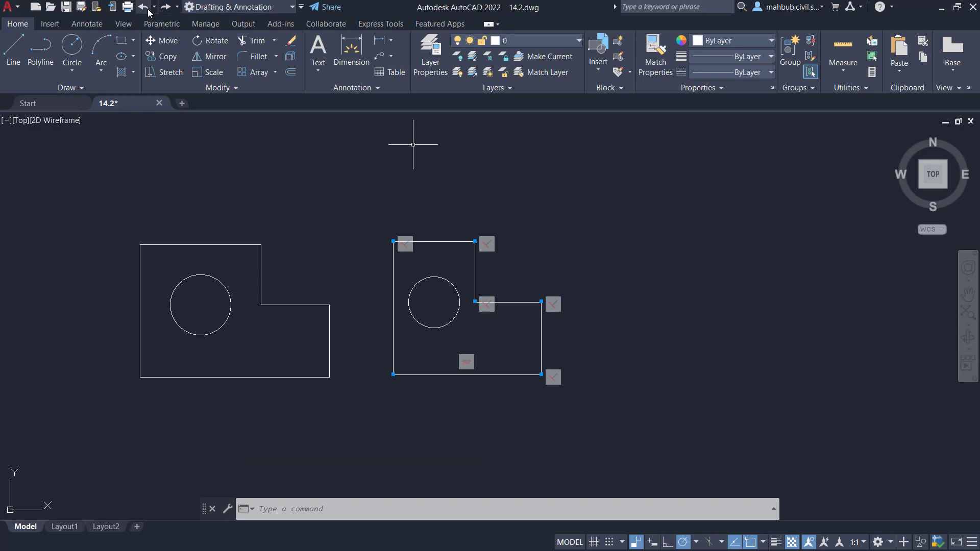
Step: Apply Auto Constrain to the entire first outline and its circle
click(157, 24)
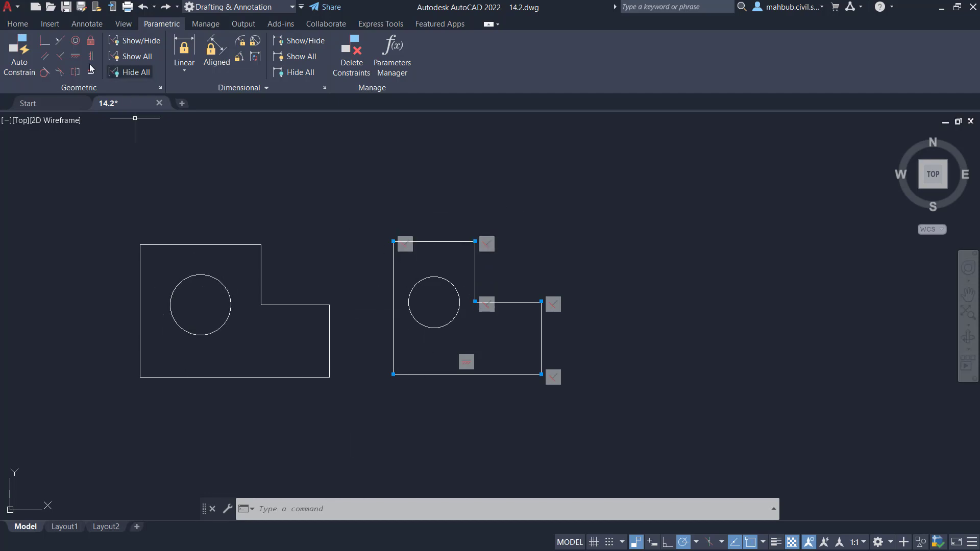
click(15, 59)
click(118, 211)
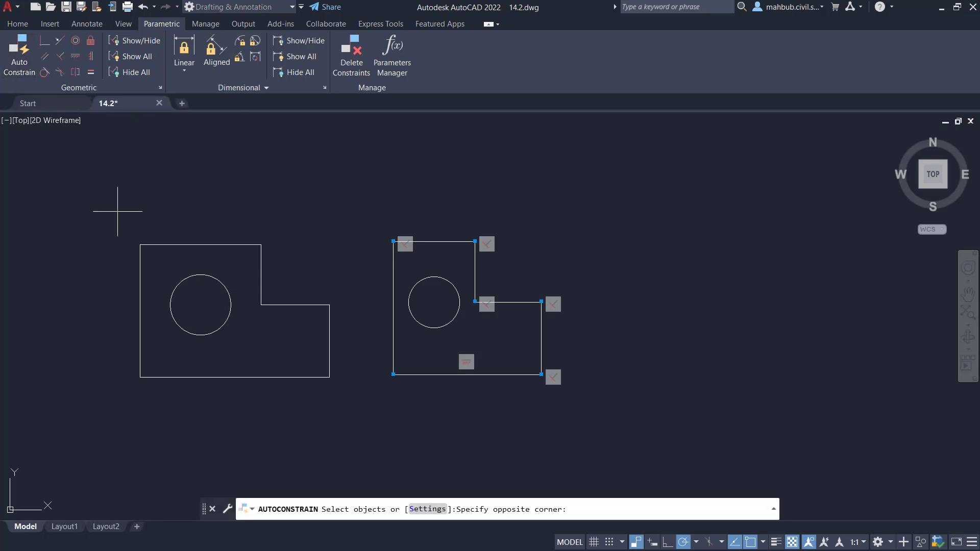
click(355, 430)
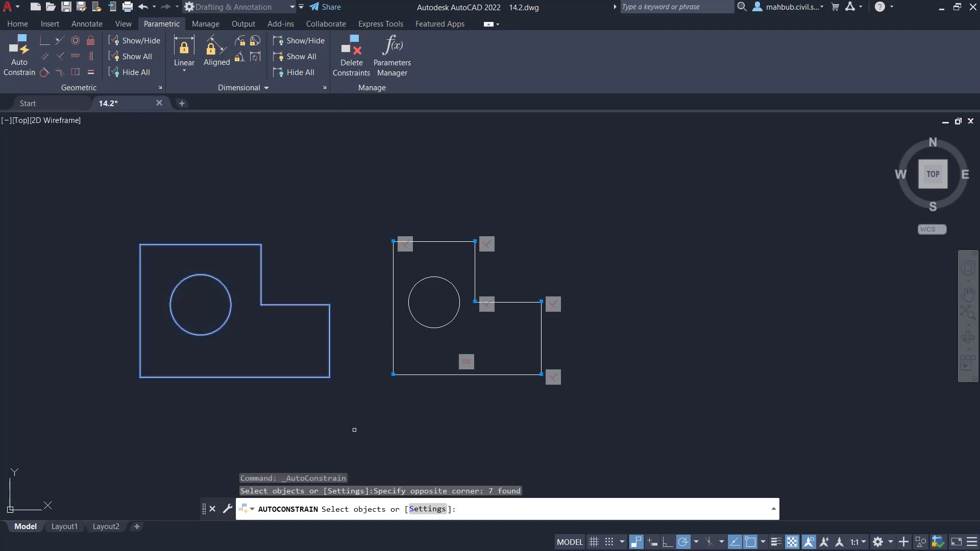
key(Return)
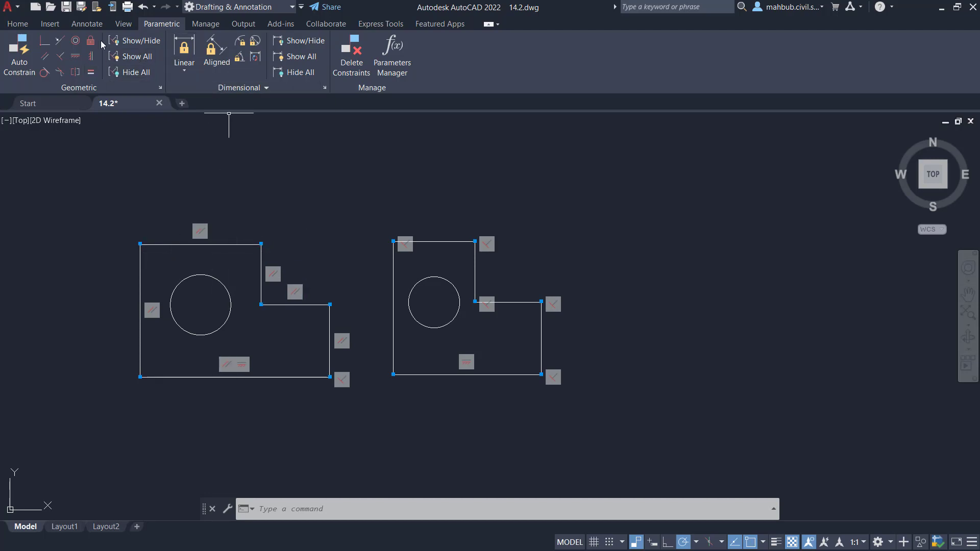
Step: Hide all geometric constraint markers in the drawing and show them all again
click(123, 75)
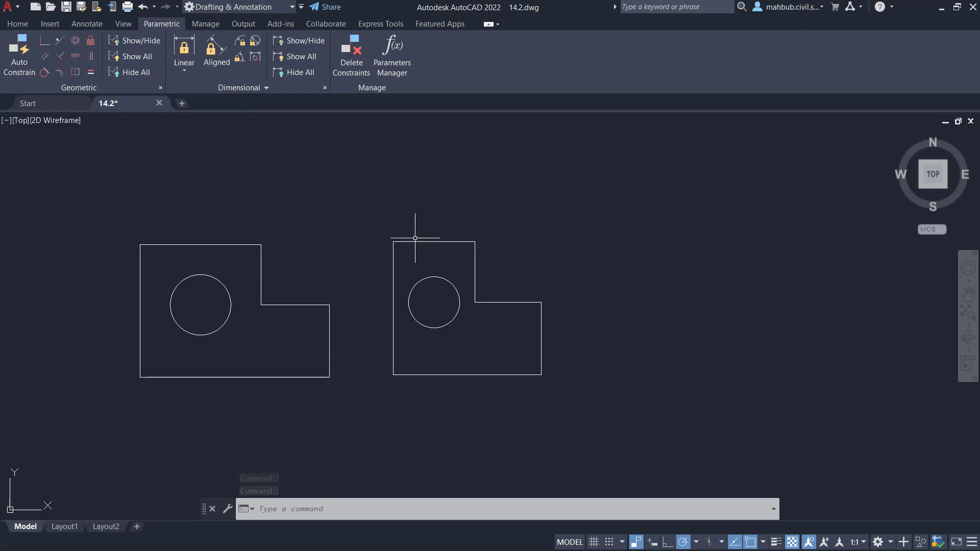
click(142, 58)
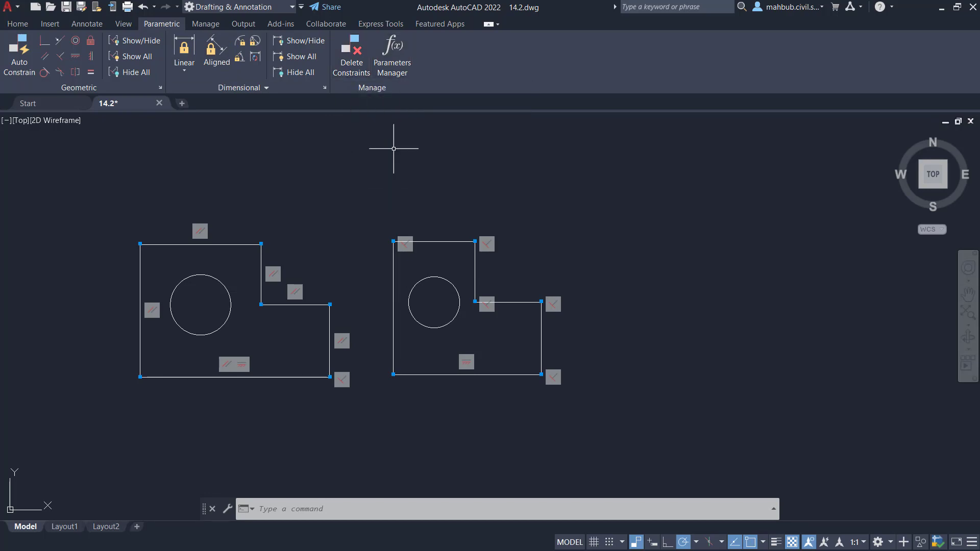
Step: Delete the perpendicular constraint at the second outline's upper-left corner
right_click(409, 248)
click(438, 254)
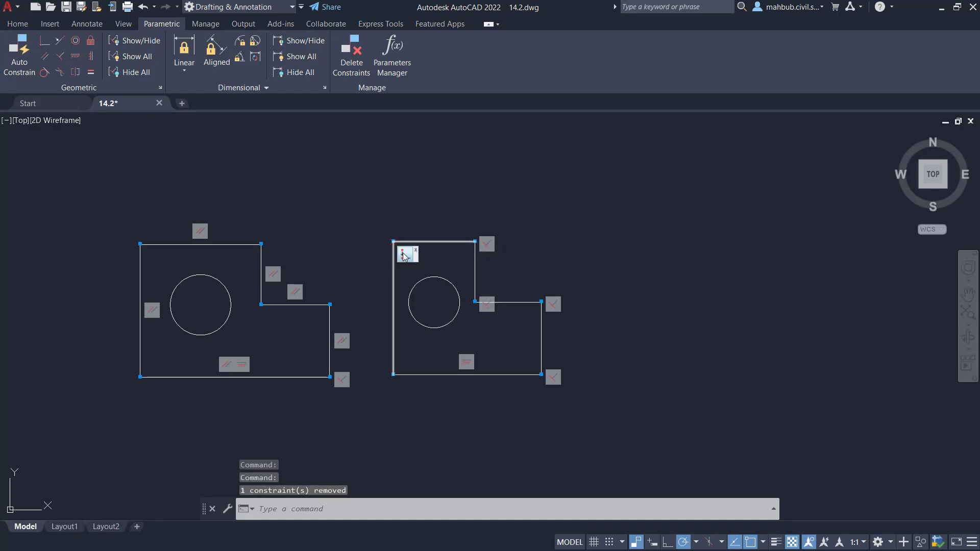
Step: Delete the coincident constraint joining the top and left edges at the second outline's upper-left corner
right_click(403, 255)
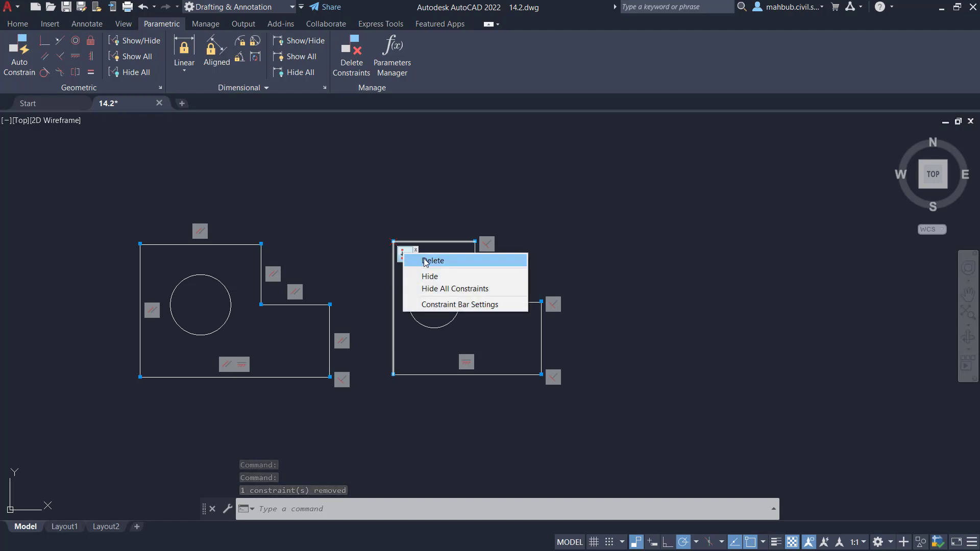
click(425, 262)
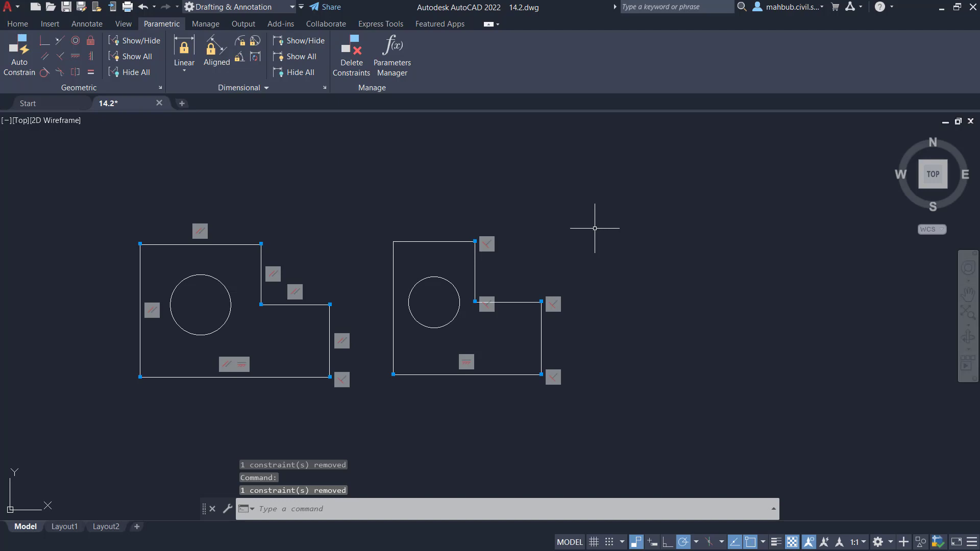
mouse_move(393, 375)
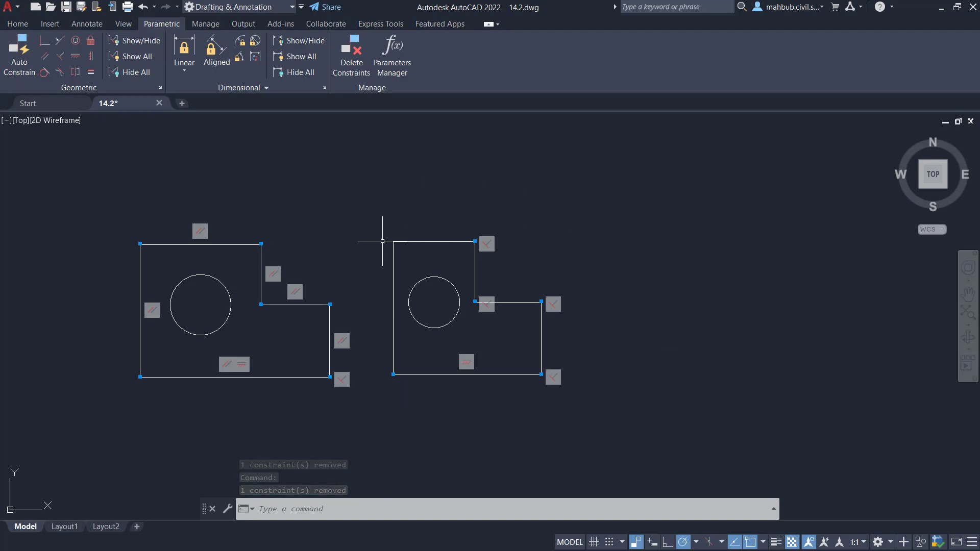
Step: Remove all remaining constraints from the entire second outline and its circle with Delete Constraints
click(350, 63)
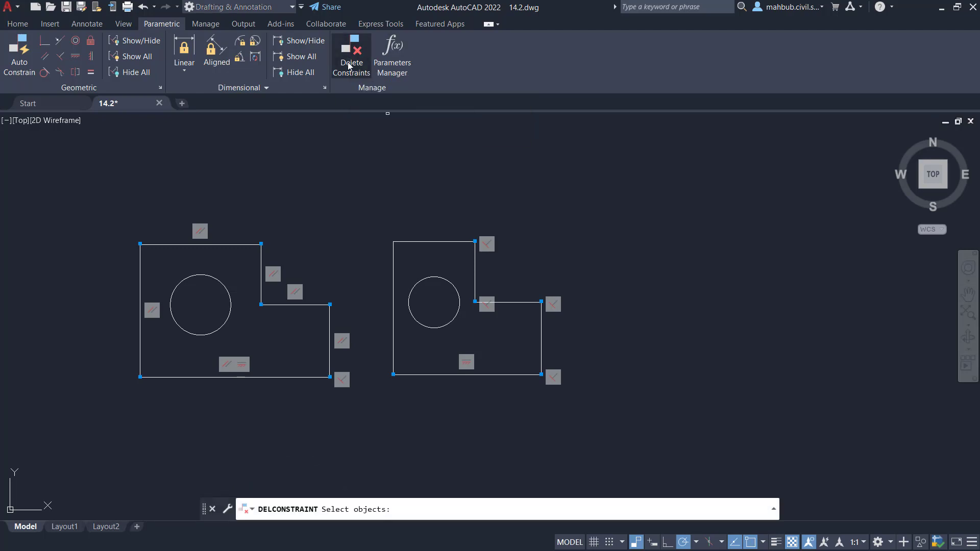
click(371, 218)
click(630, 428)
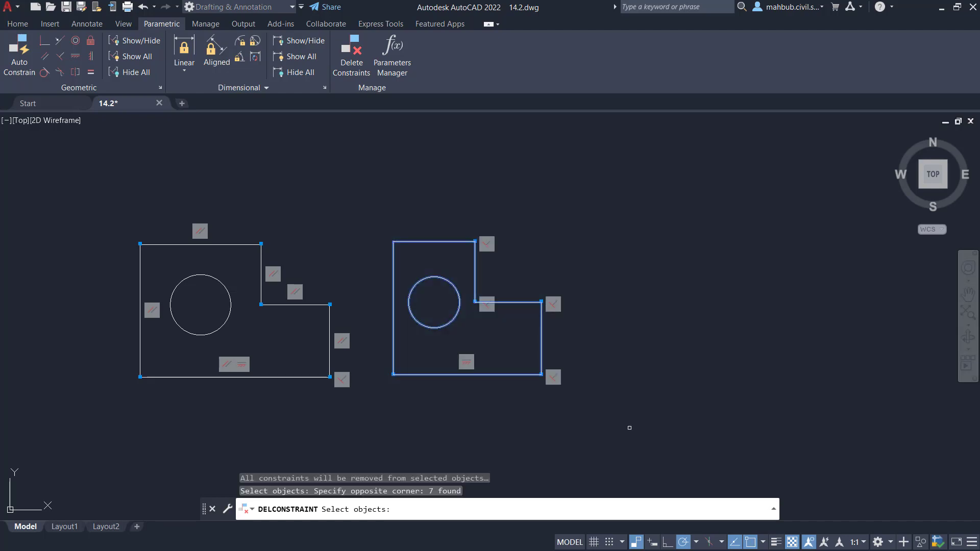
key(Return)
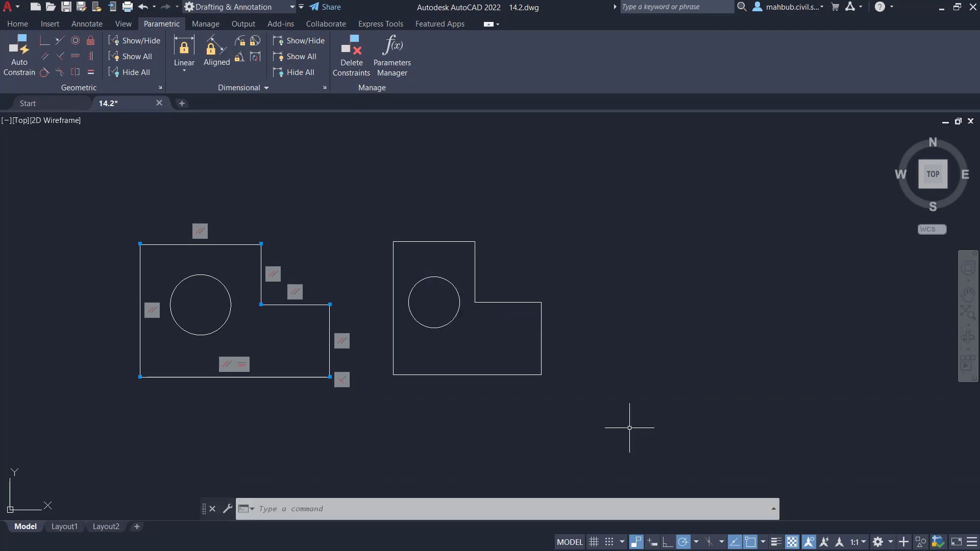